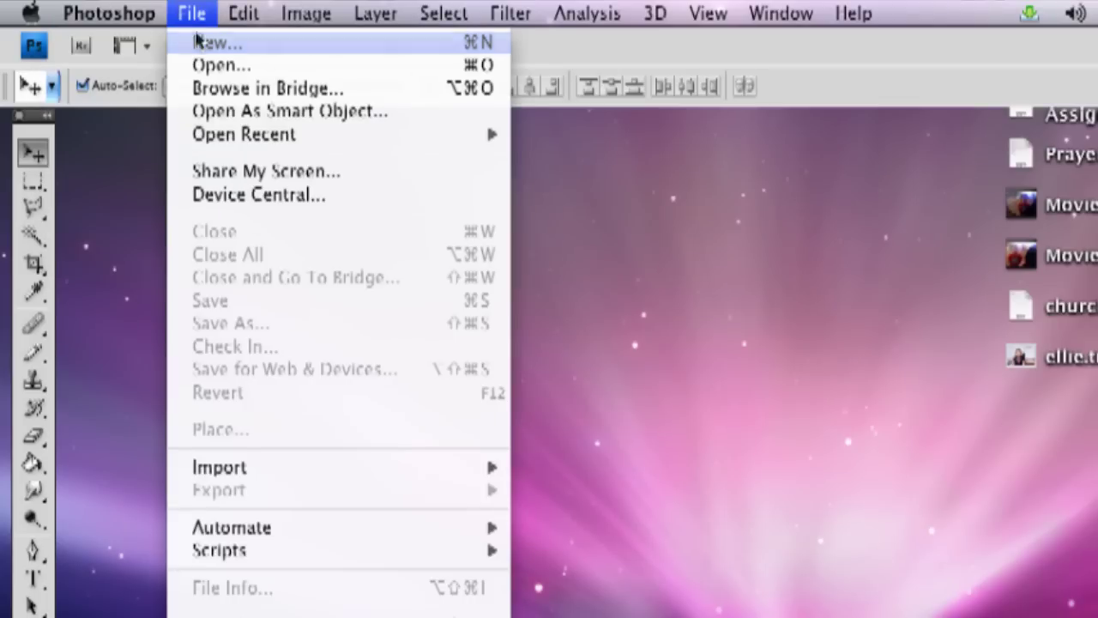
- Start a new 7 × 5 inch, 72 ppi document and begin naming it 'comic style'
click(197, 42)
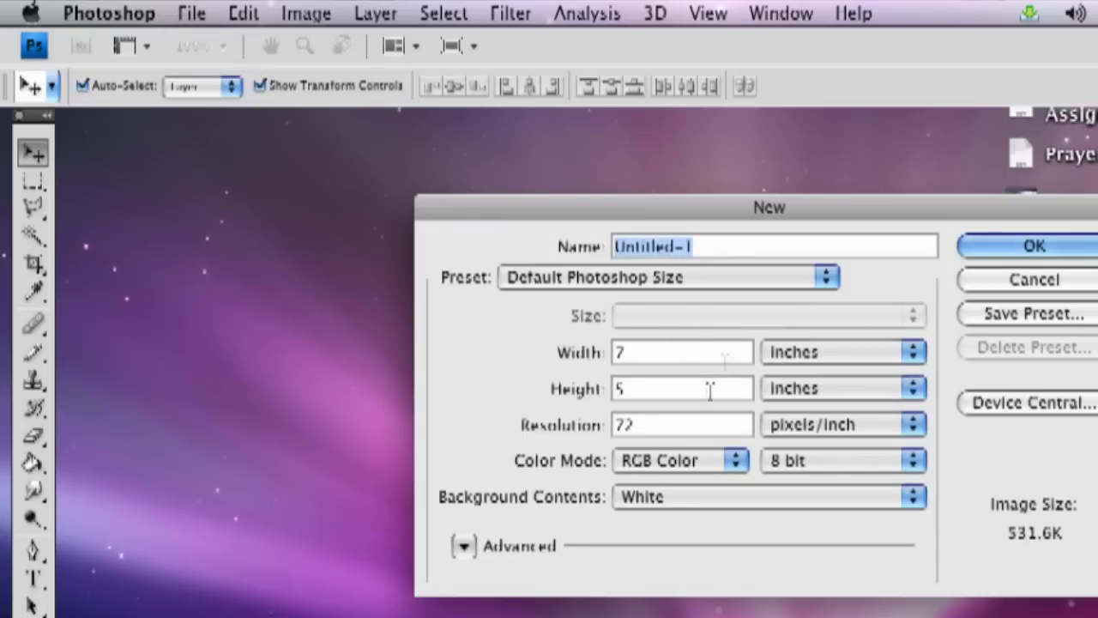
click(709, 246)
click(607, 246)
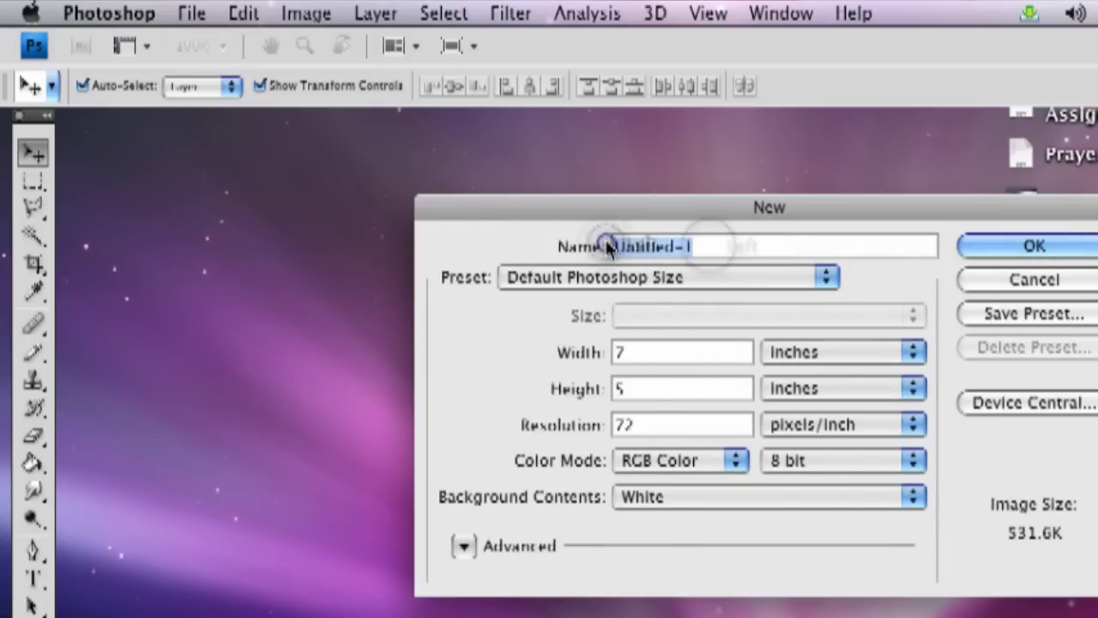
text(comic styl)
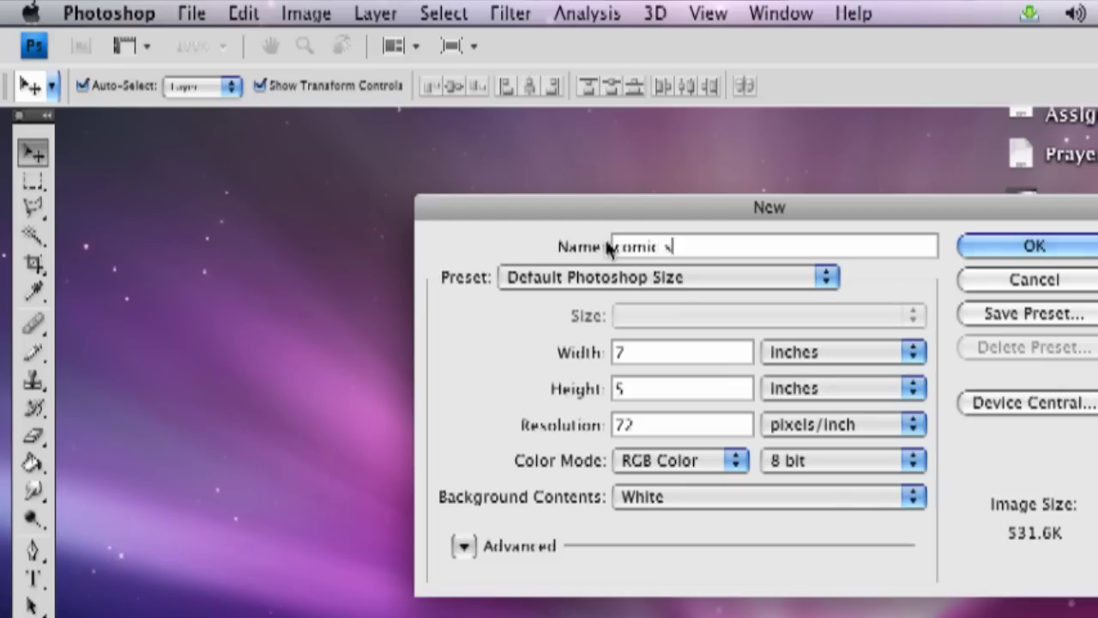
key(BackSpace)
key(BackSpace)
key(BackSpace)
- Finish the name 'comic style', create the document, and float it in its own window
text(tyle)
click(979, 244)
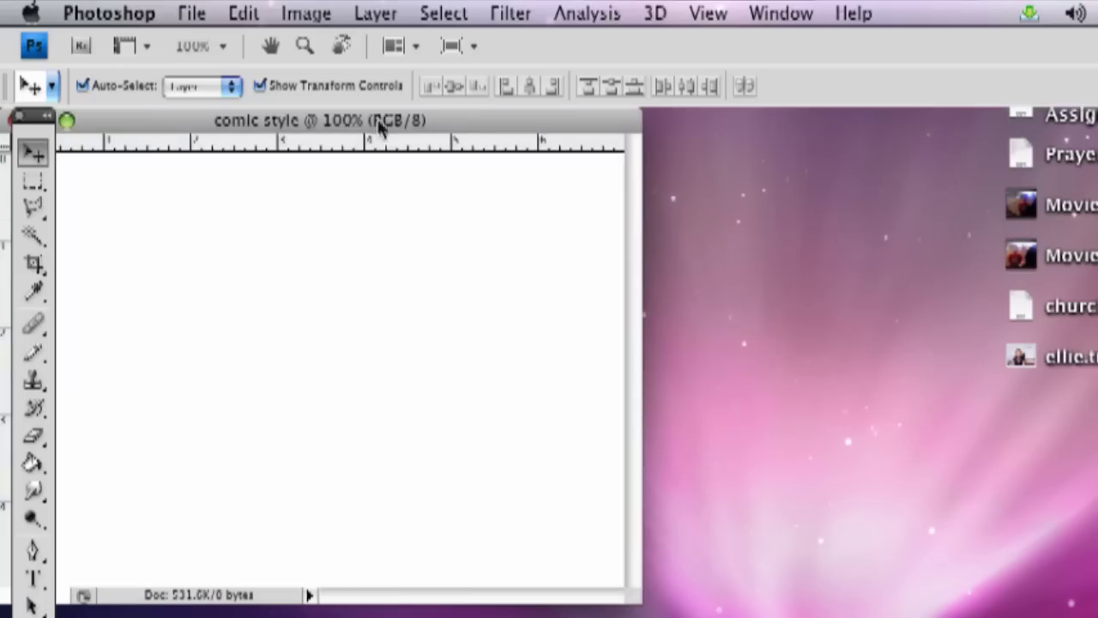
drag(382, 127, 464, 131)
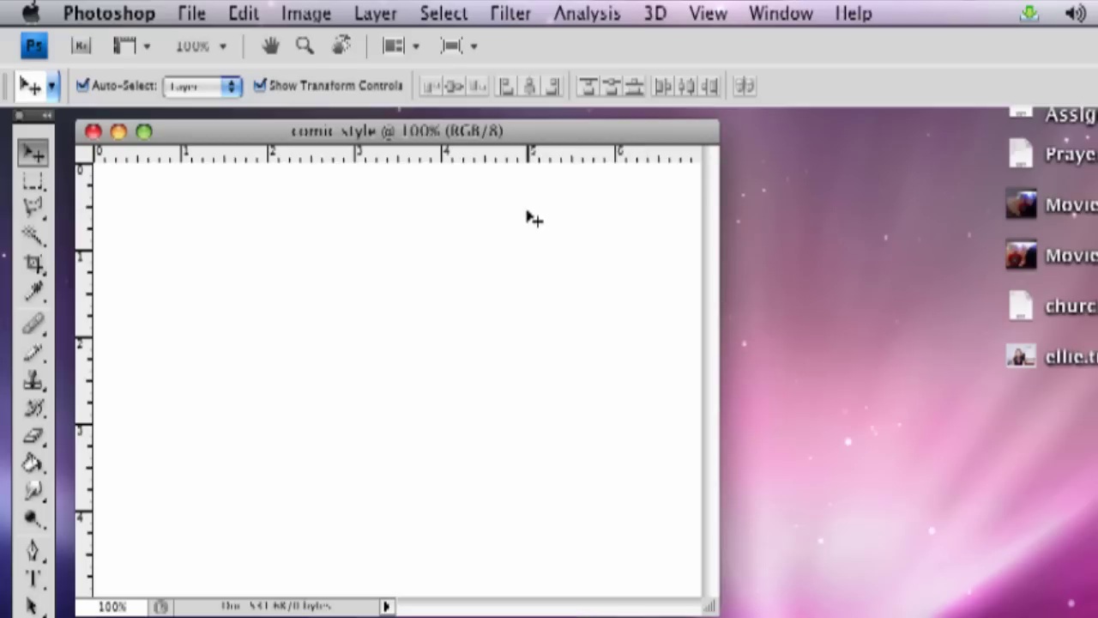
- Zoom the canvas to 200%, enlarge its window, and make black the foreground colour
key(super+equal)
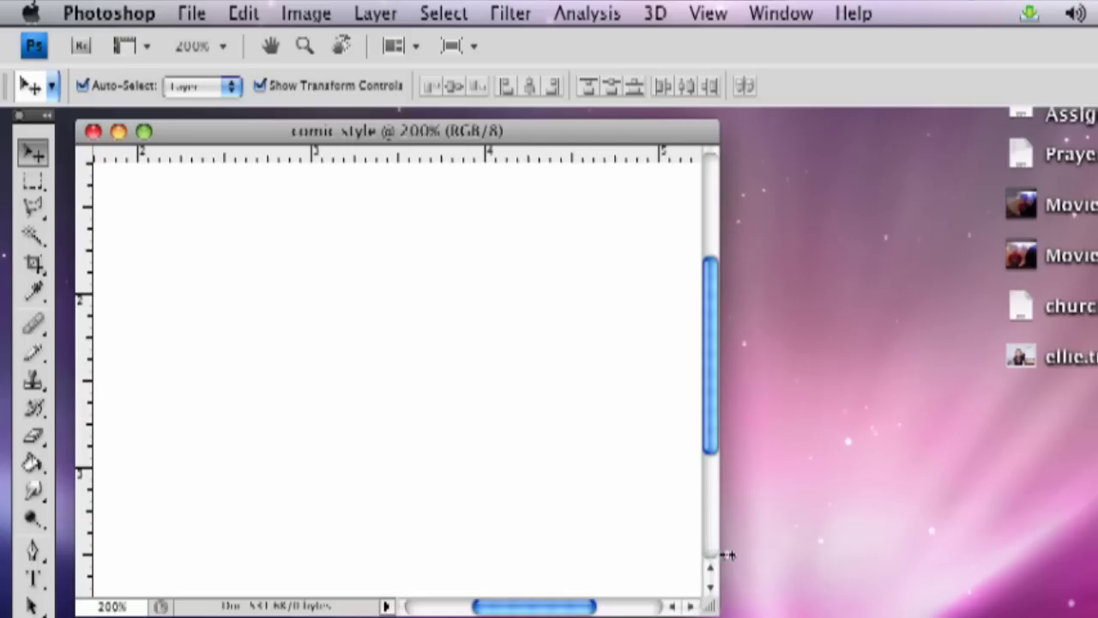
drag(711, 604, 1068, 616)
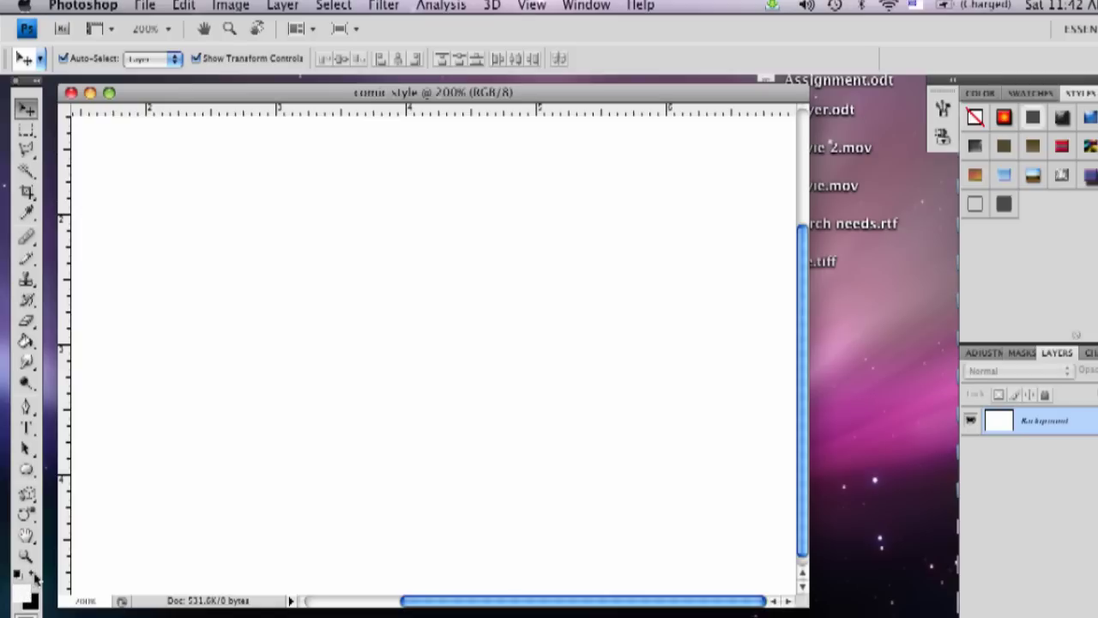
click(32, 574)
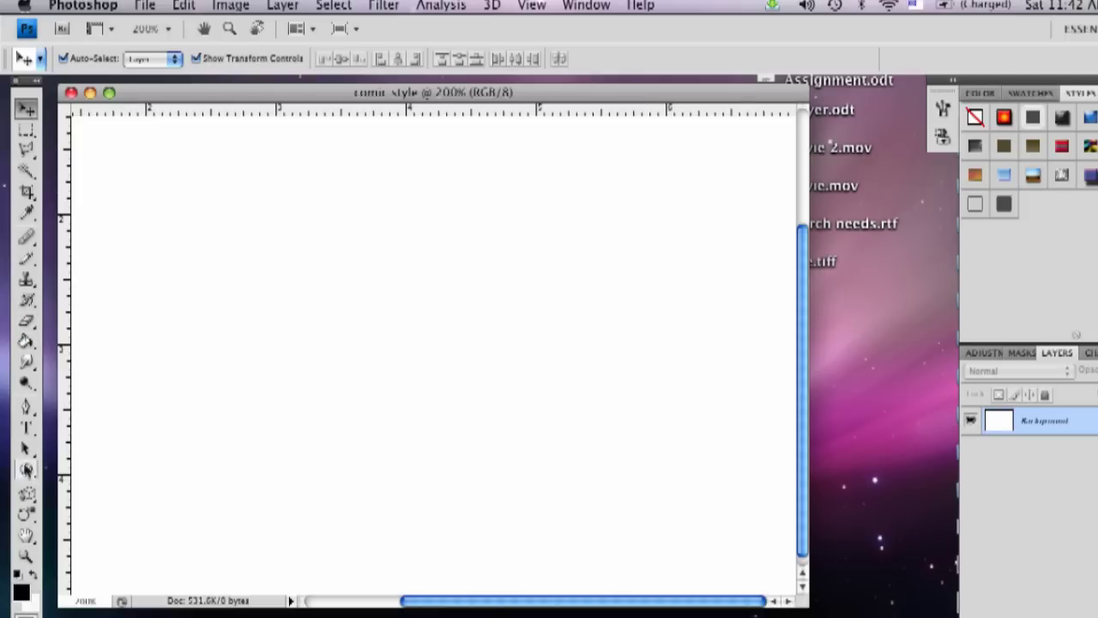
- Draw a small black ellipse for the left eye and a larger overlapping one to its right
click(26, 468)
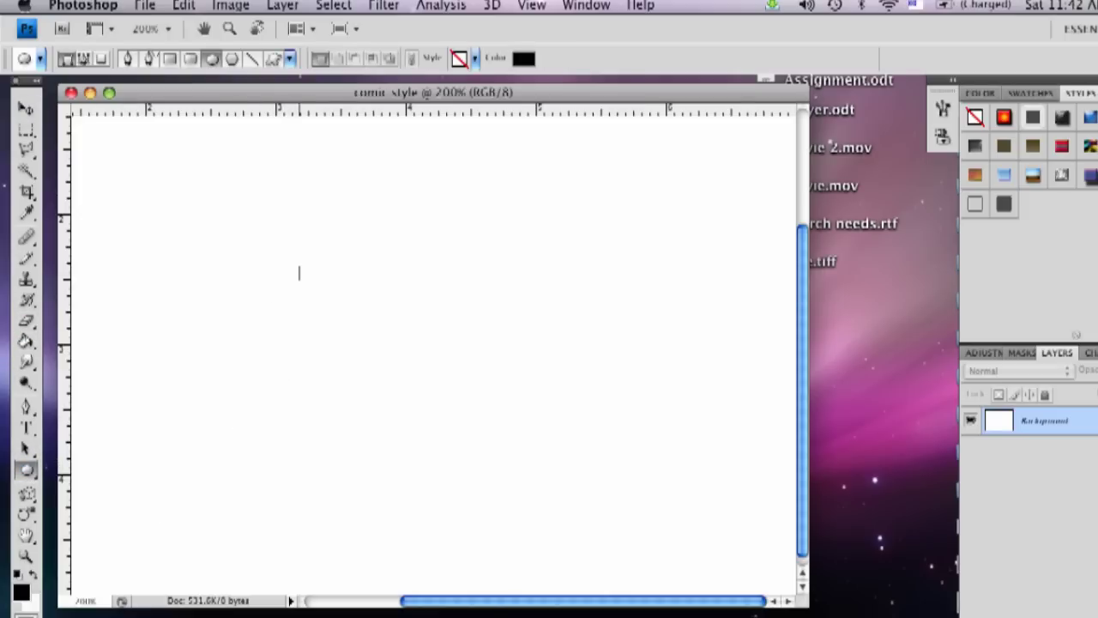
drag(268, 260, 317, 314)
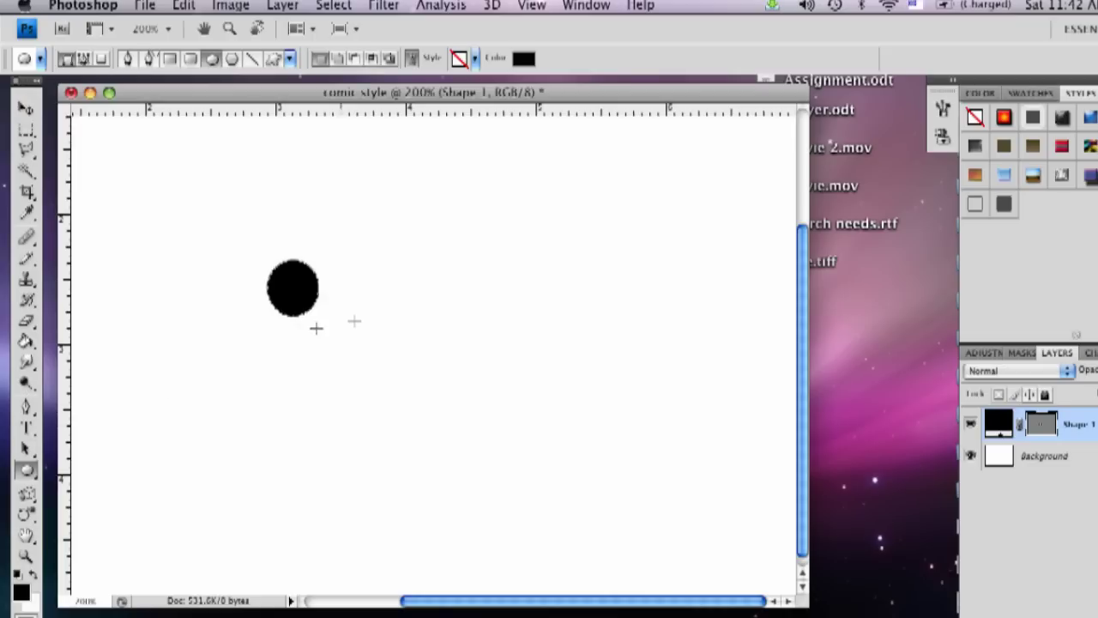
drag(310, 259, 386, 338)
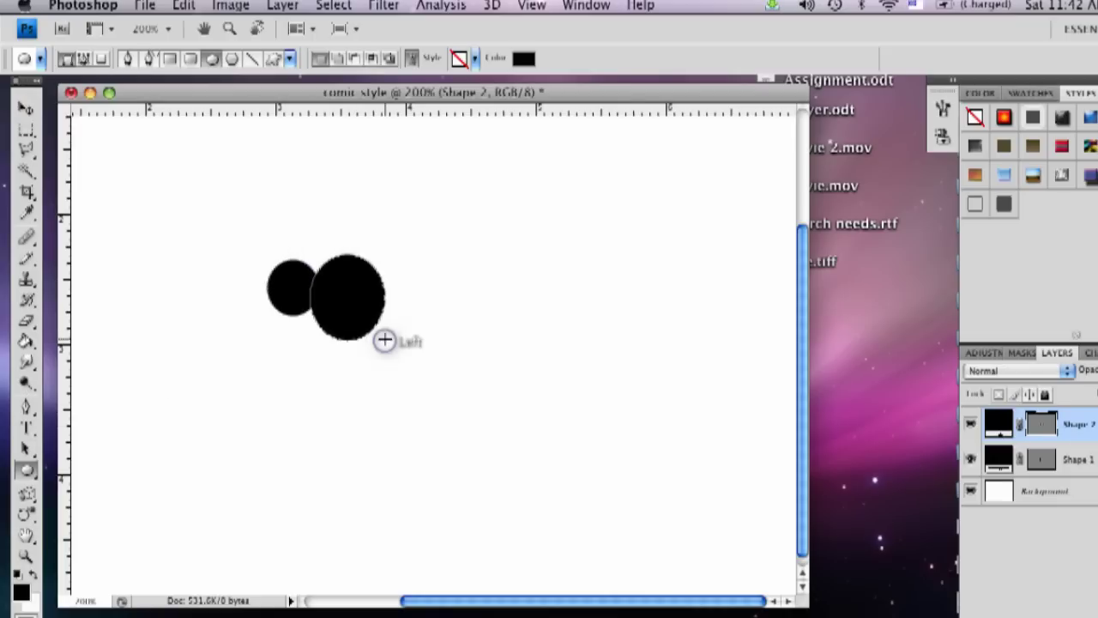
click(24, 109)
click(198, 219)
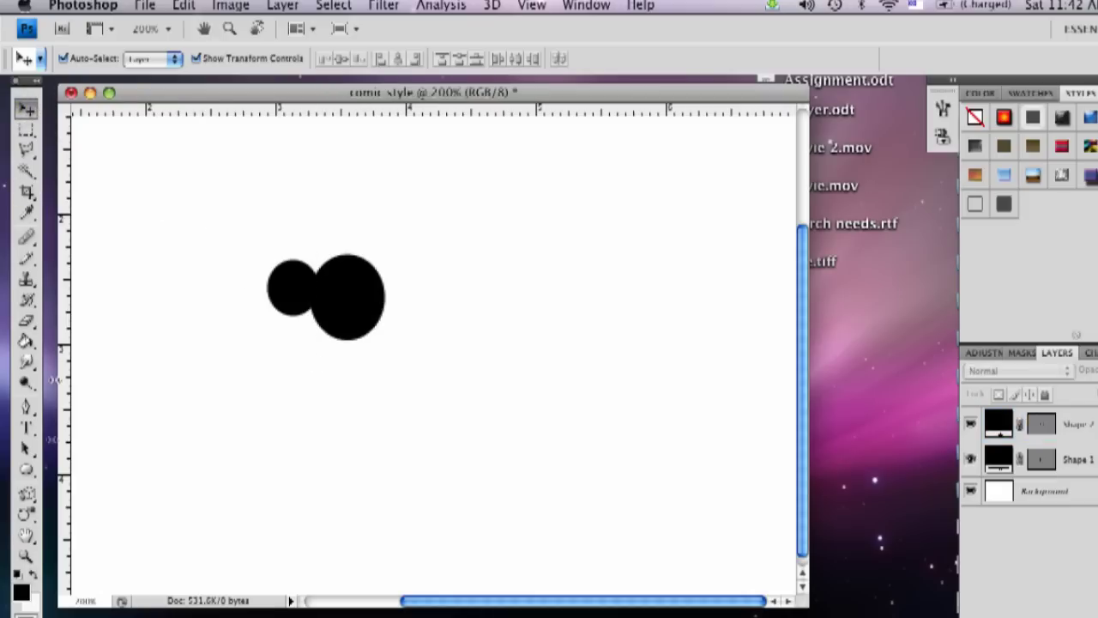
- Draw a large black ellipse around the eyes for the face
click(26, 473)
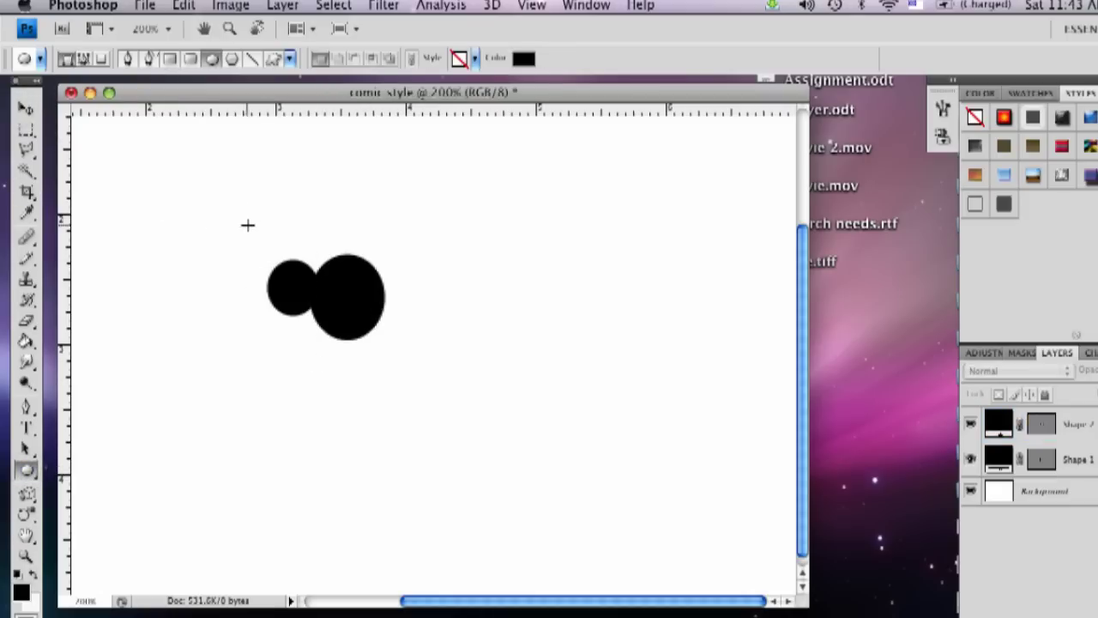
drag(249, 223, 411, 472)
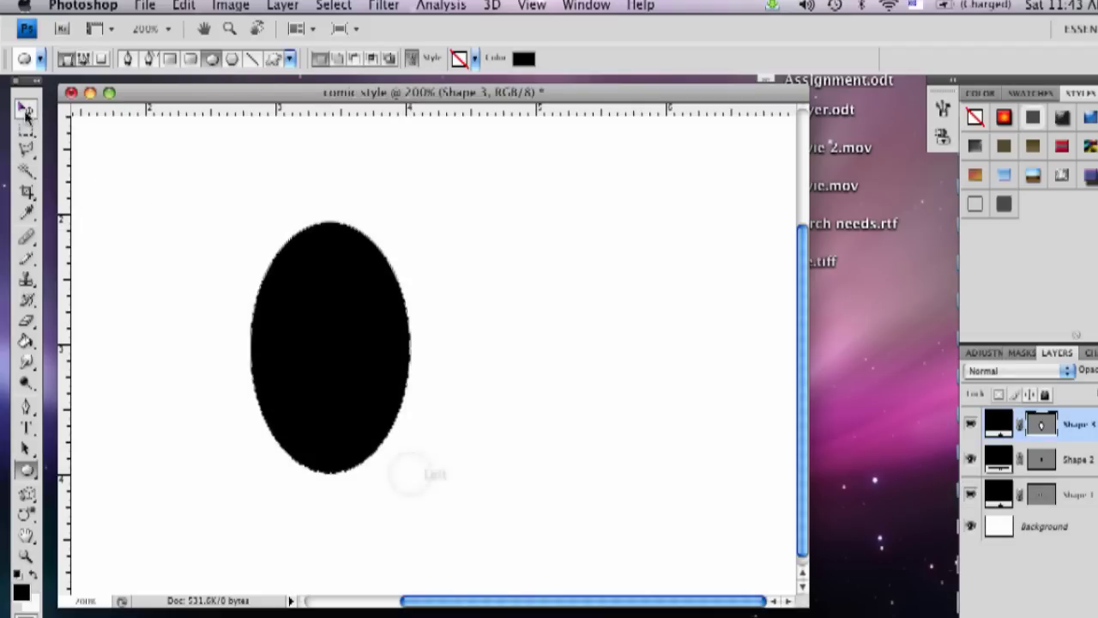
key(v)
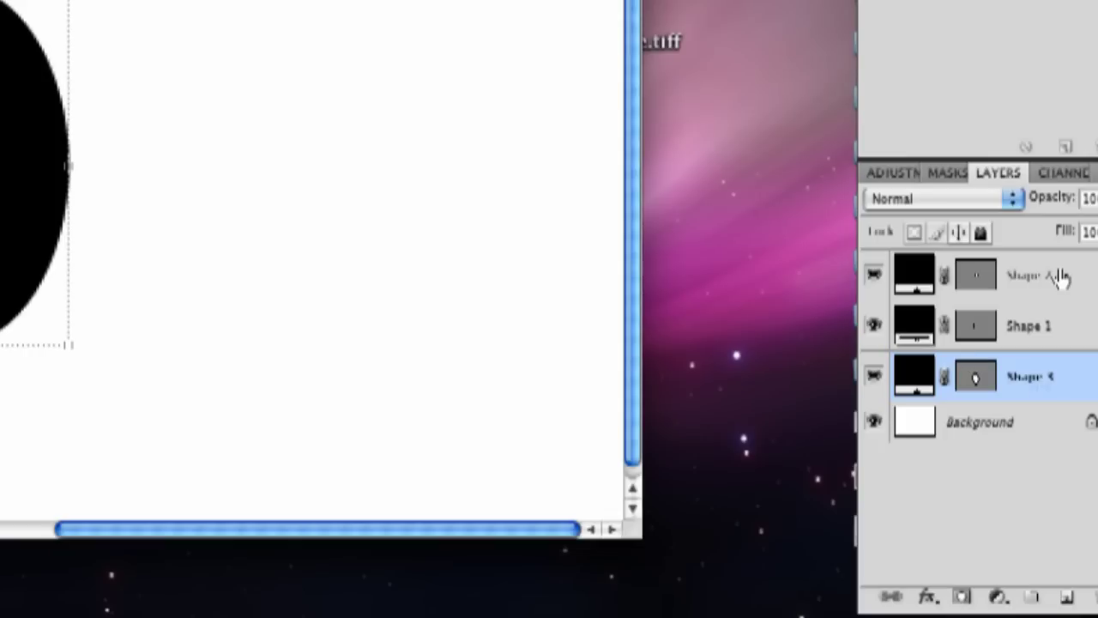
- Change the Shape 3 face oval's fill to tan (#d99f67), starting from an orange hue
double_click(907, 367)
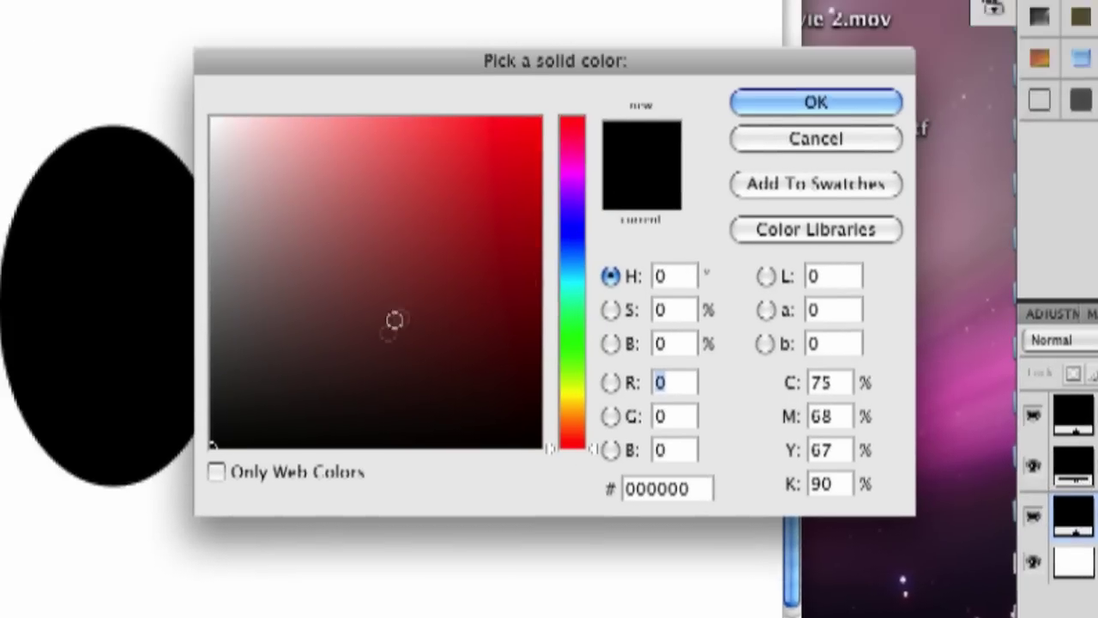
click(582, 424)
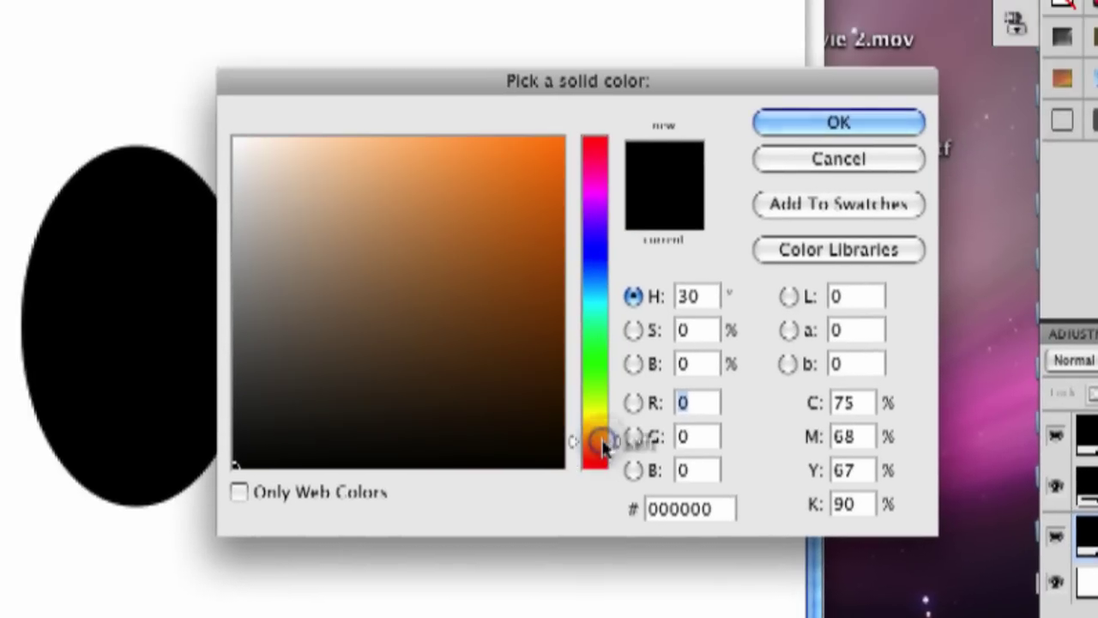
click(359, 246)
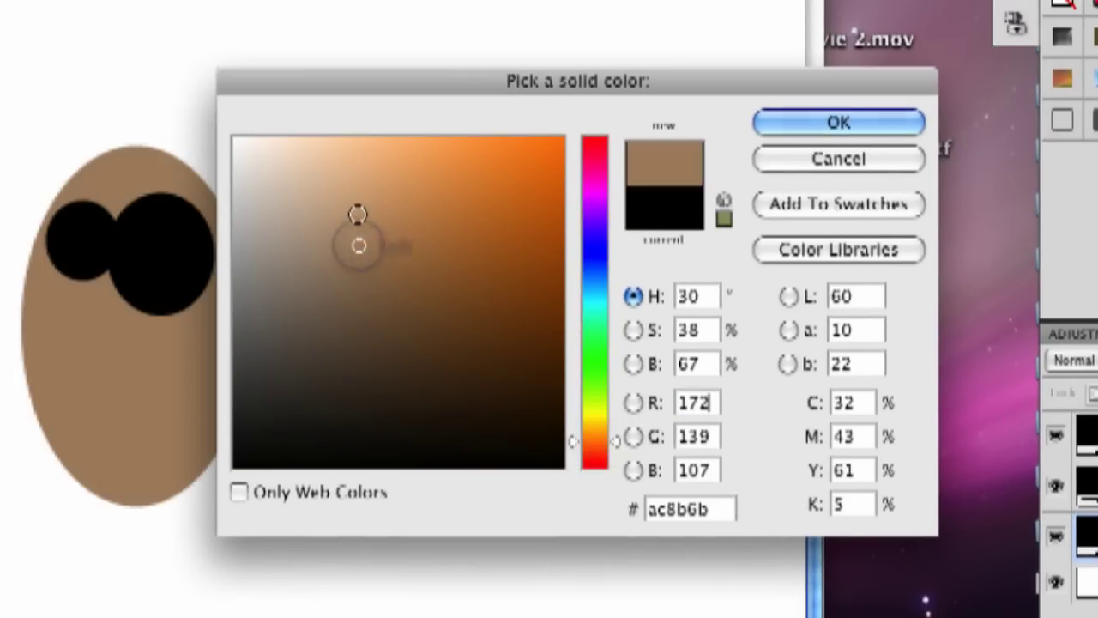
mouse_move(357, 213)
mouse_down()
mouse_move(393, 182)
mouse_move(406, 187)
mouse_up()
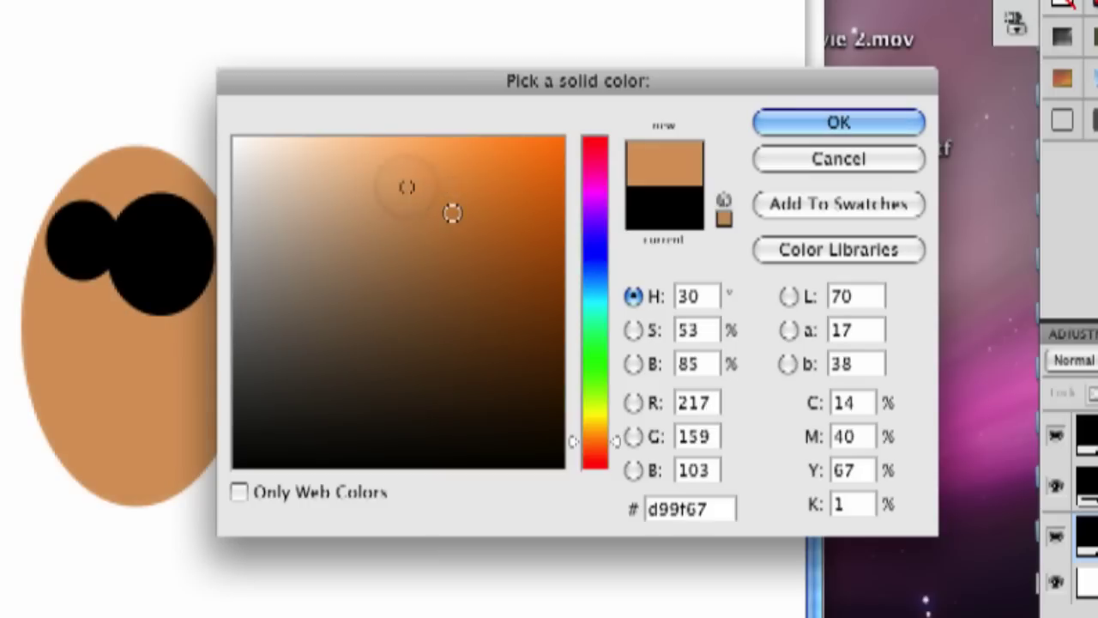
click(800, 123)
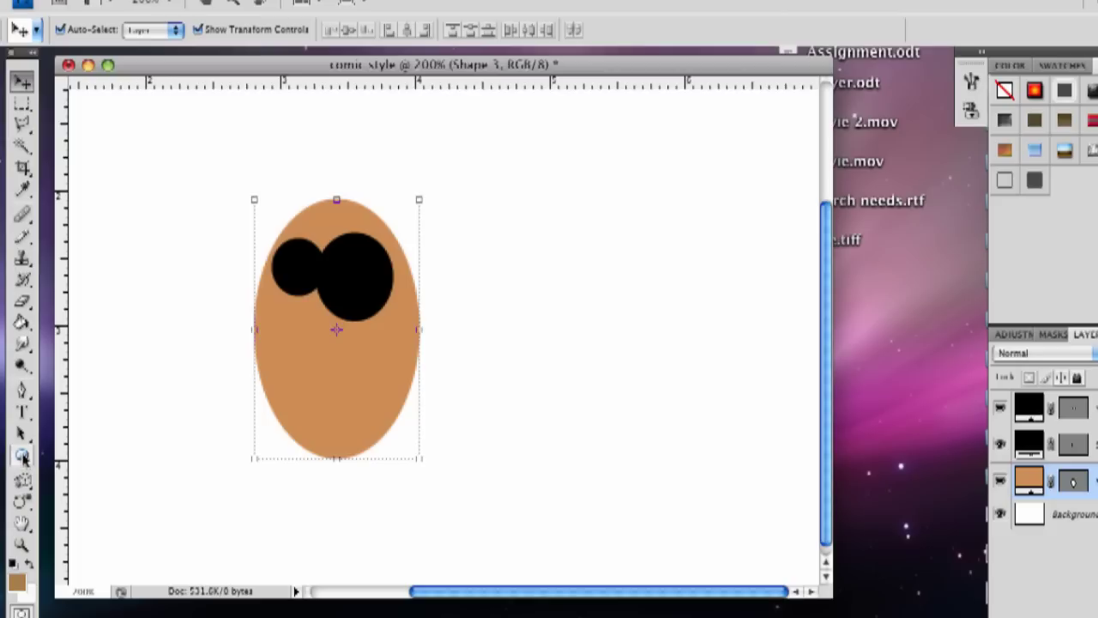
- Draw a small white ellipse as the pupil inside the left eye
click(23, 456)
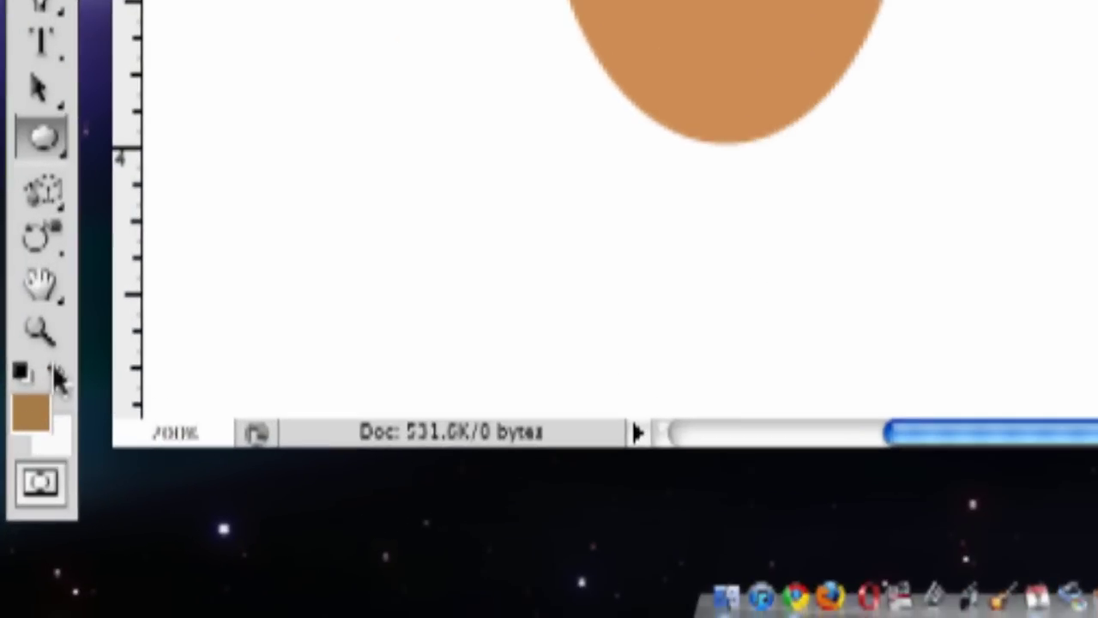
click(56, 370)
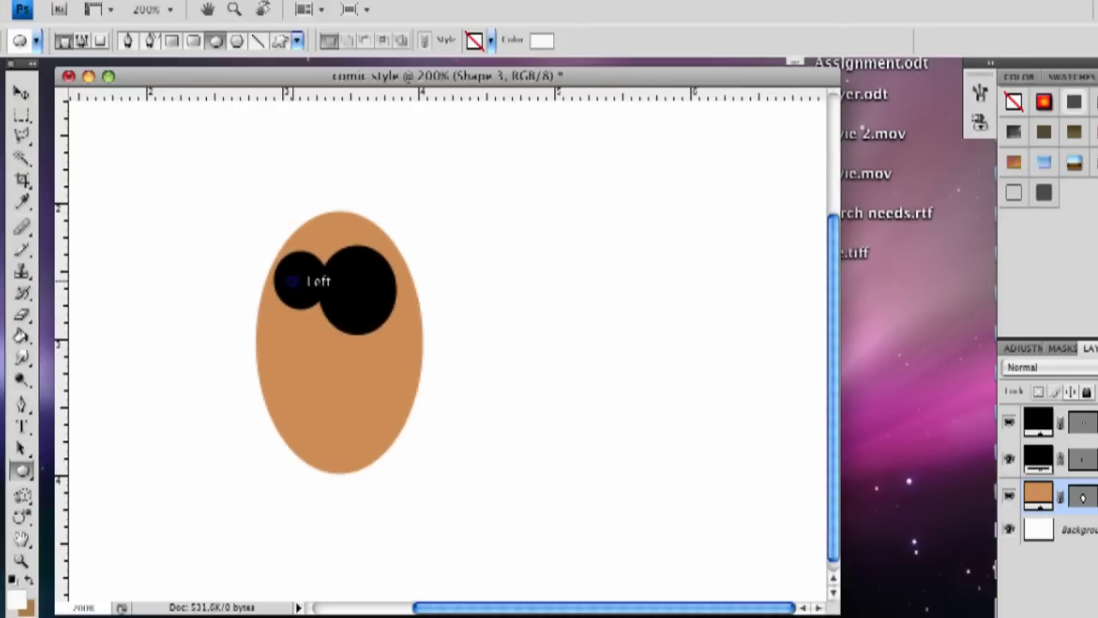
drag(302, 292, 314, 305)
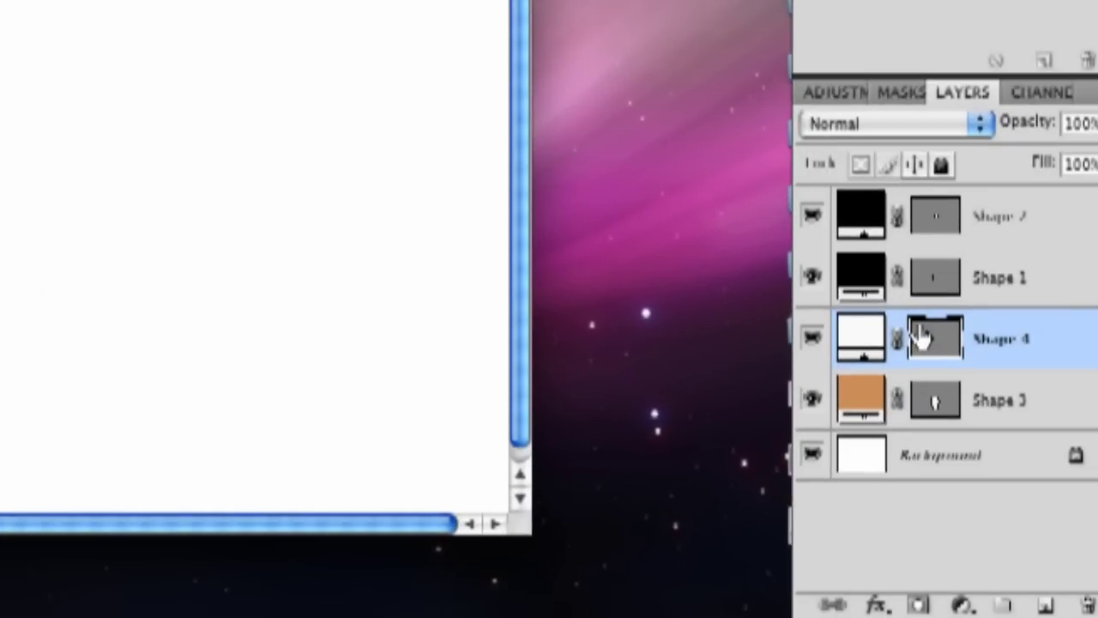
- Move the Shape 4 pupil layer to the top of the Layers panel
drag(918, 336, 1005, 187)
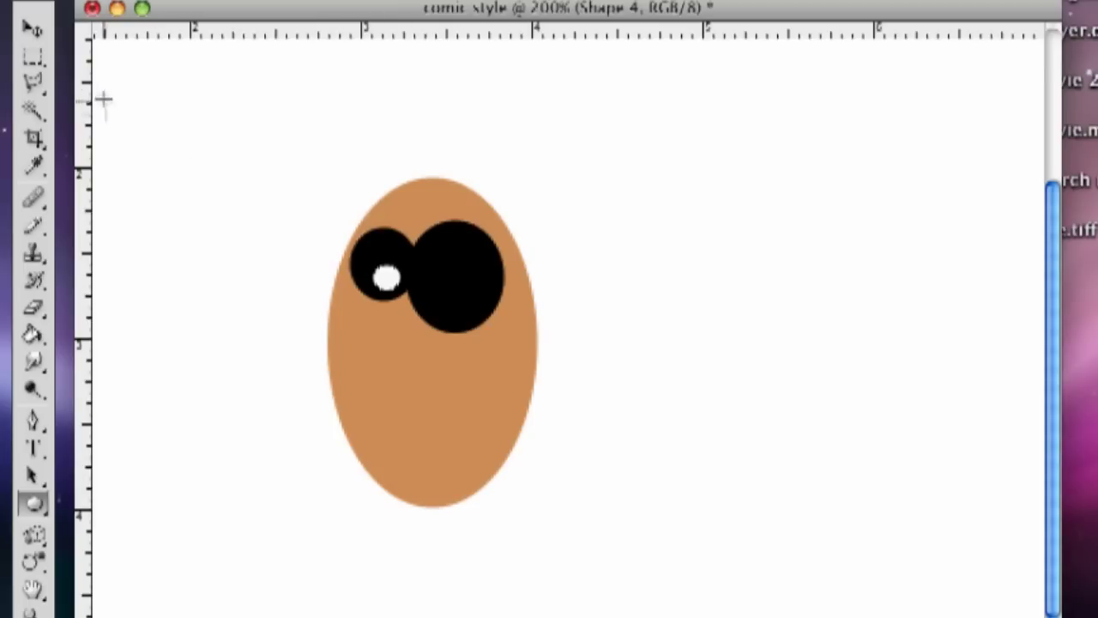
click(32, 28)
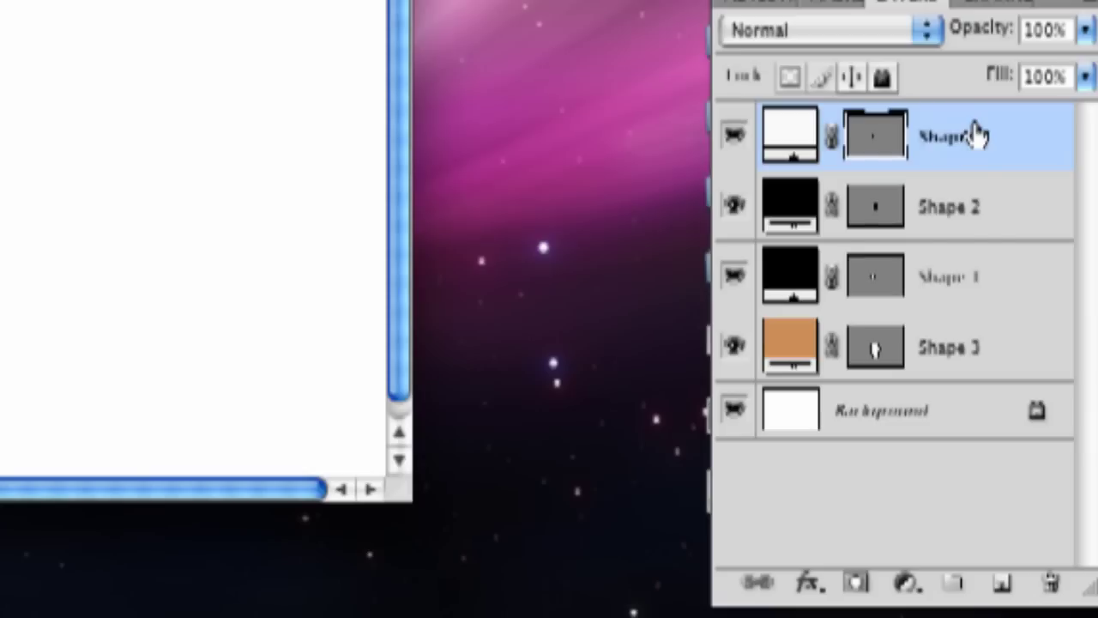
right_click(963, 140)
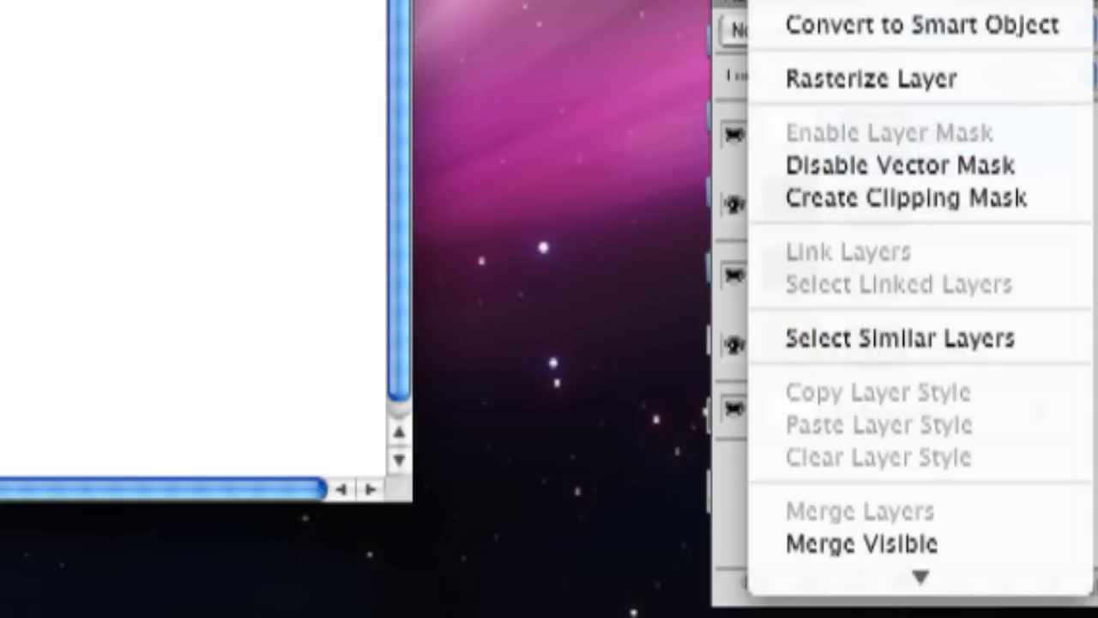
- Duplicate the white pupil layer and drag the copy into the larger right eye
click(866, 4)
click(907, 200)
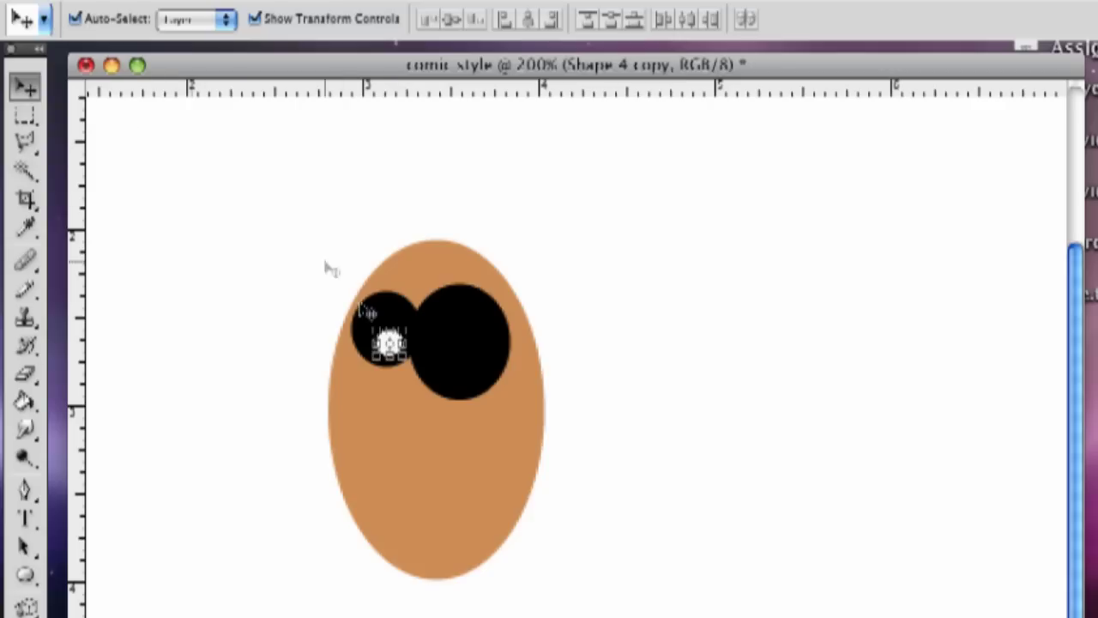
drag(388, 344, 444, 343)
click(165, 170)
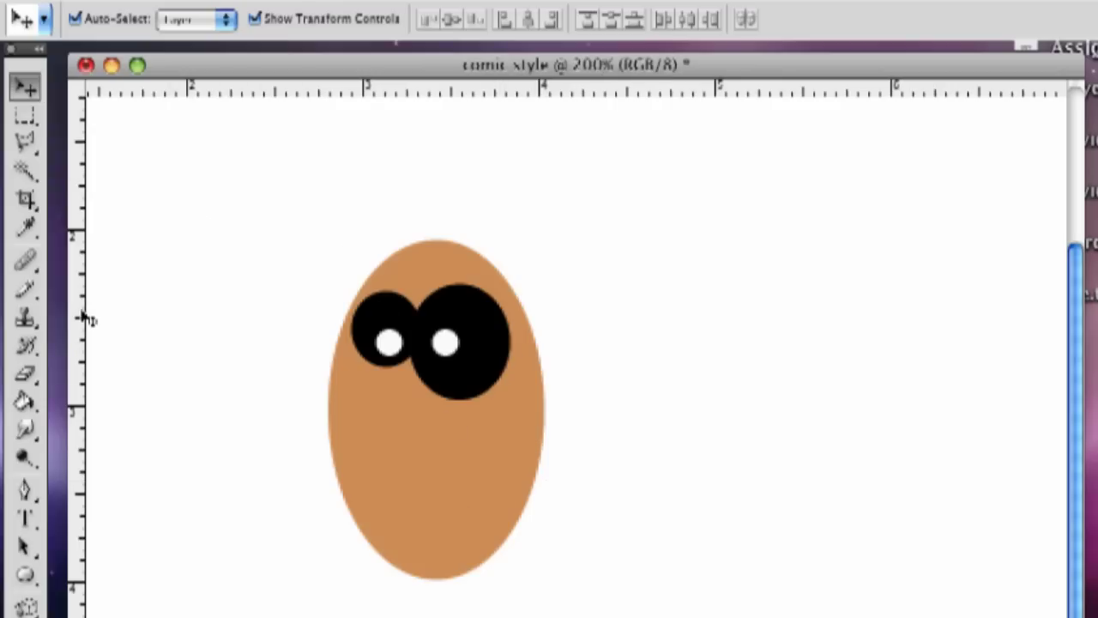
- Make a closed triangular Polygonal Lasso selection below the left eye for the nose
click(24, 142)
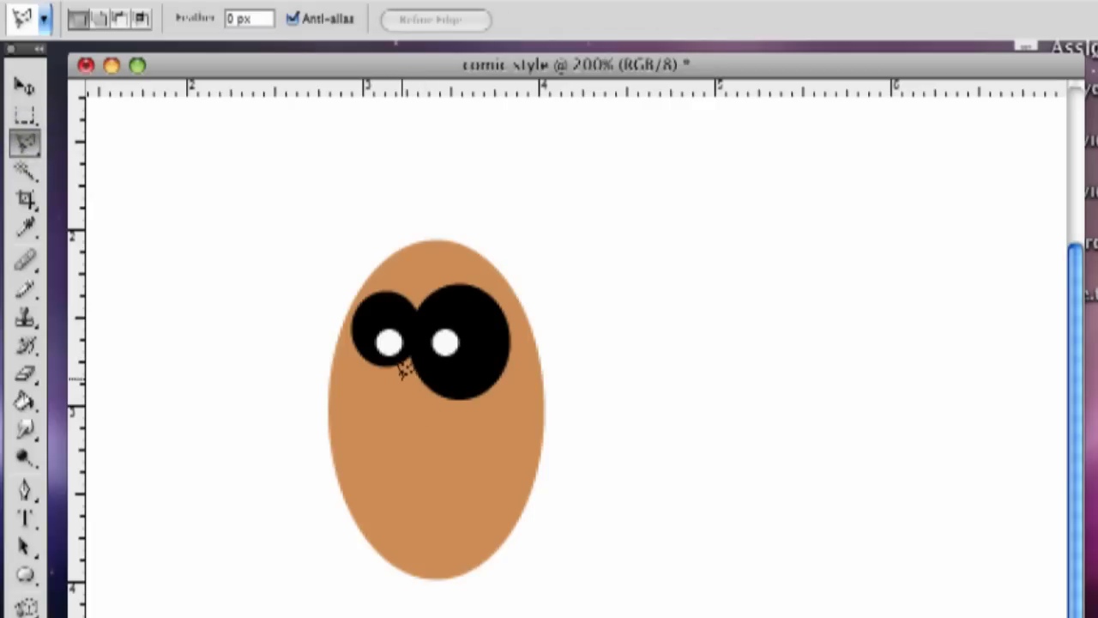
click(401, 378)
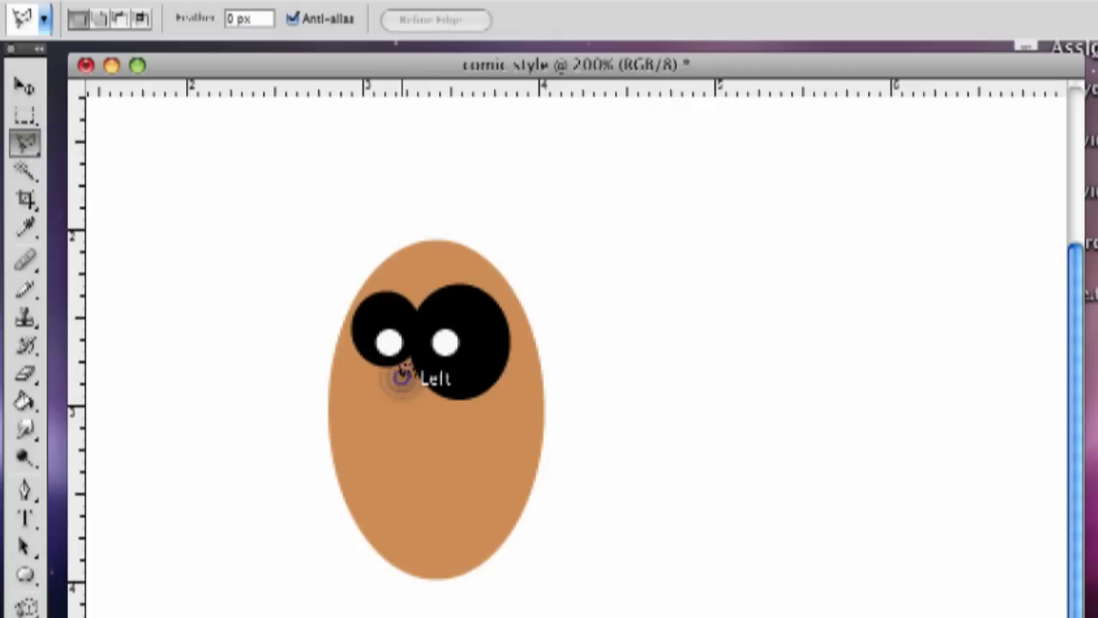
click(361, 441)
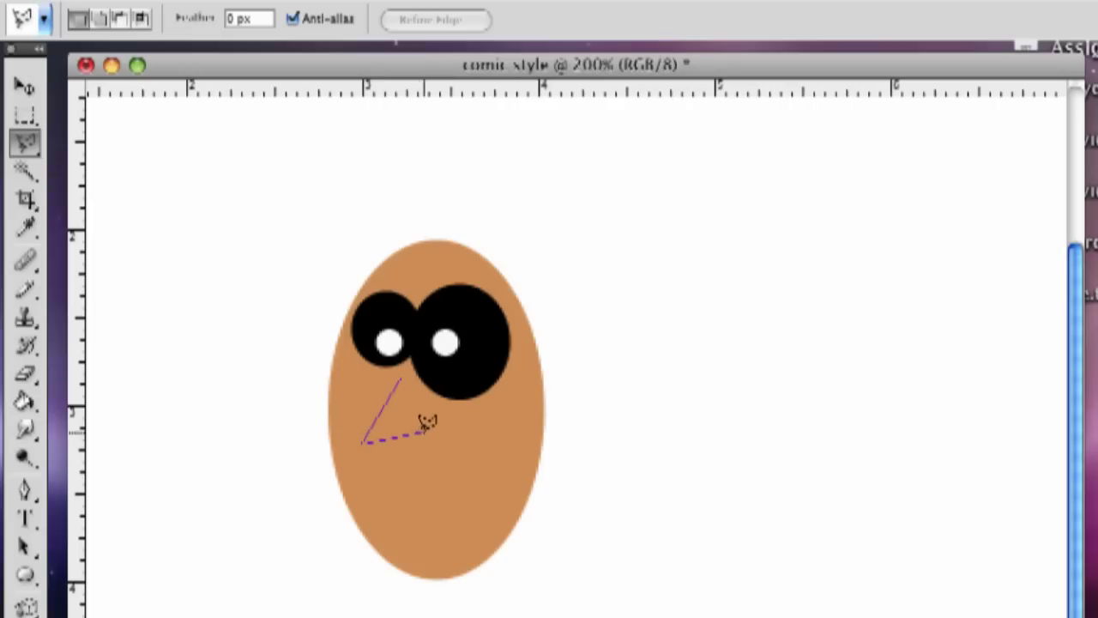
click(424, 432)
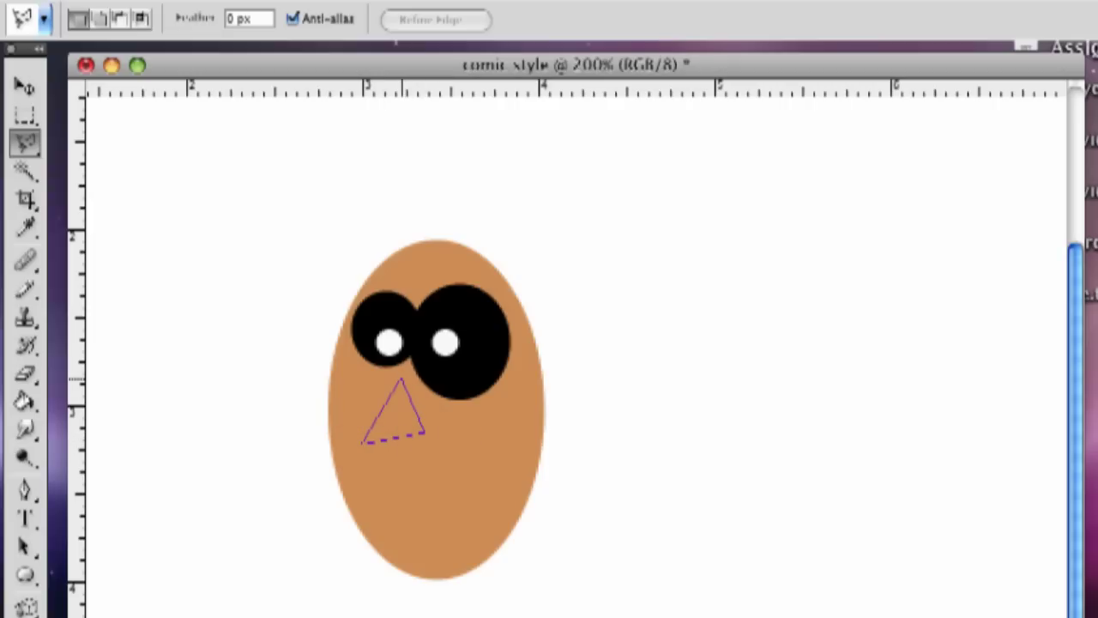
click(401, 378)
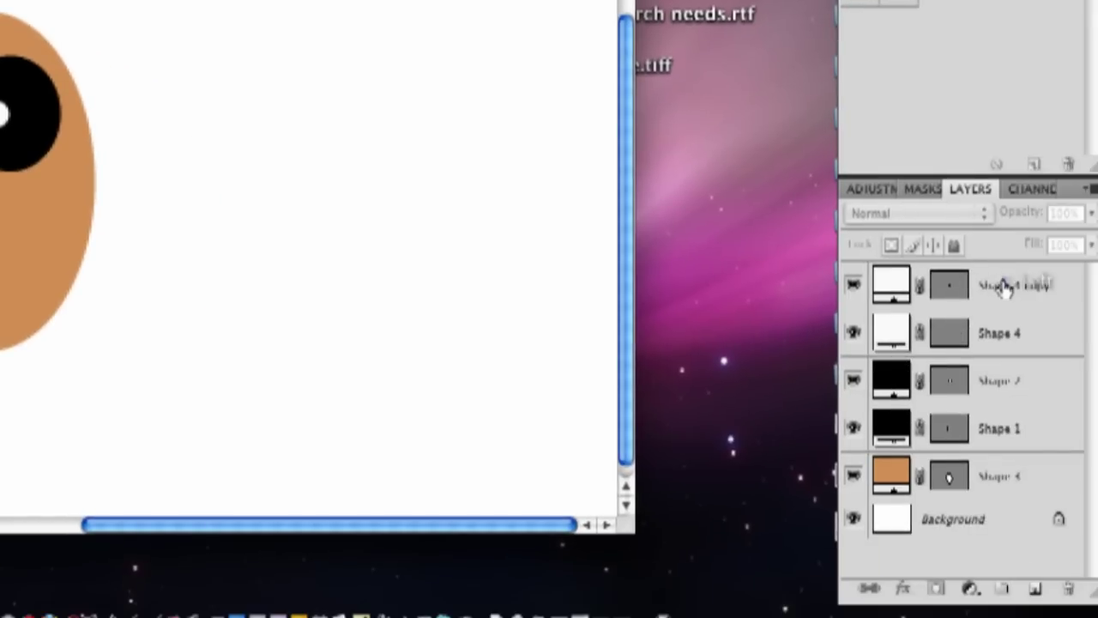
- Add a new empty layer at the top of the layer stack
click(1097, 517)
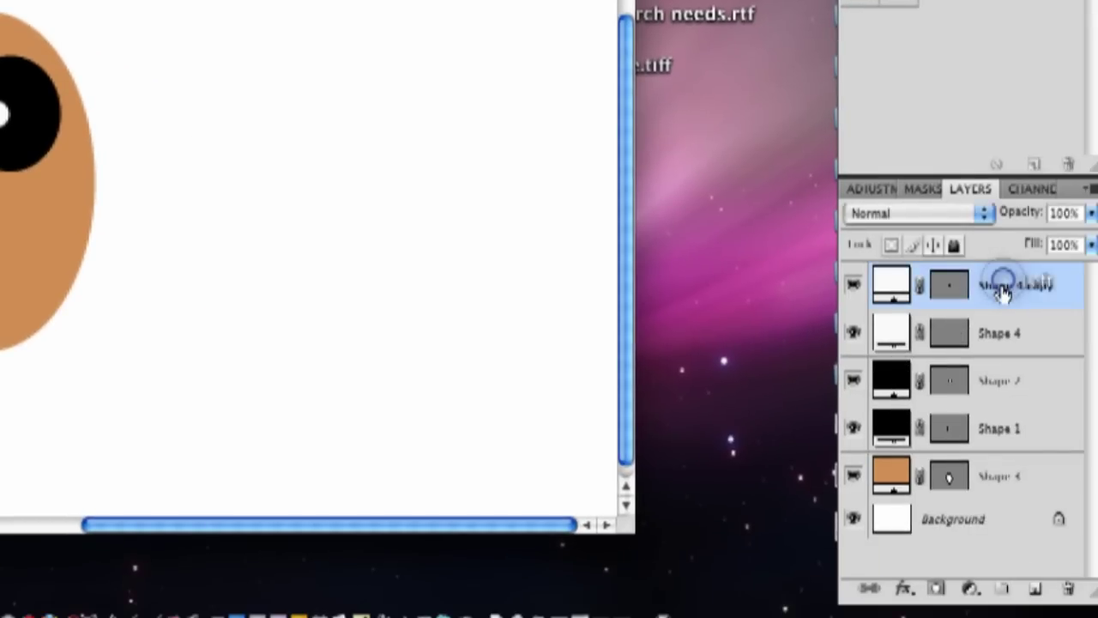
click(1035, 591)
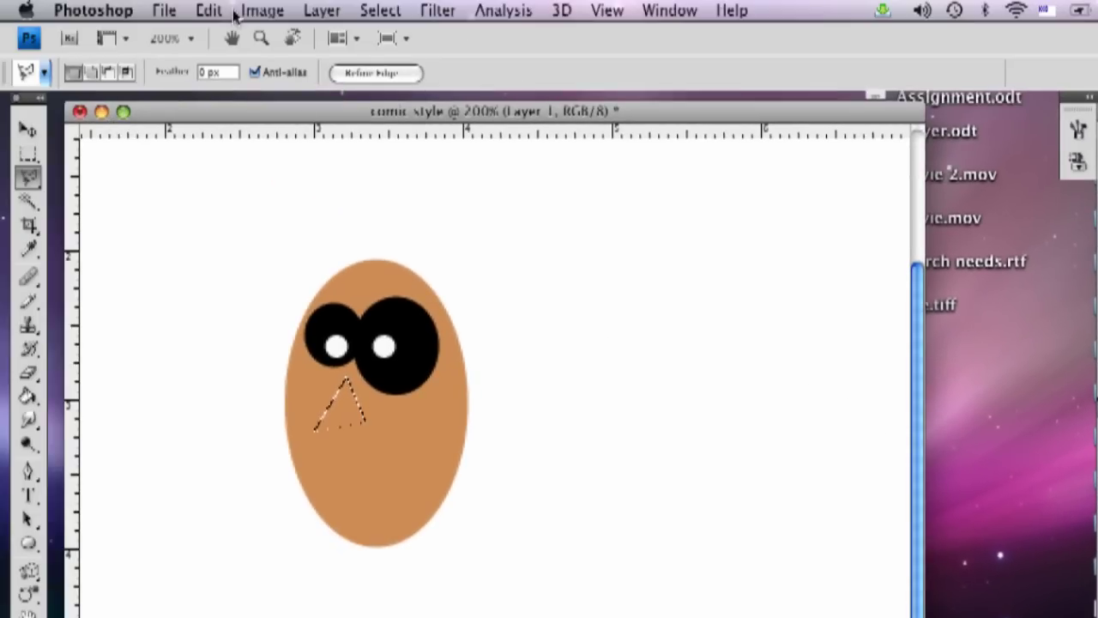
click(215, 10)
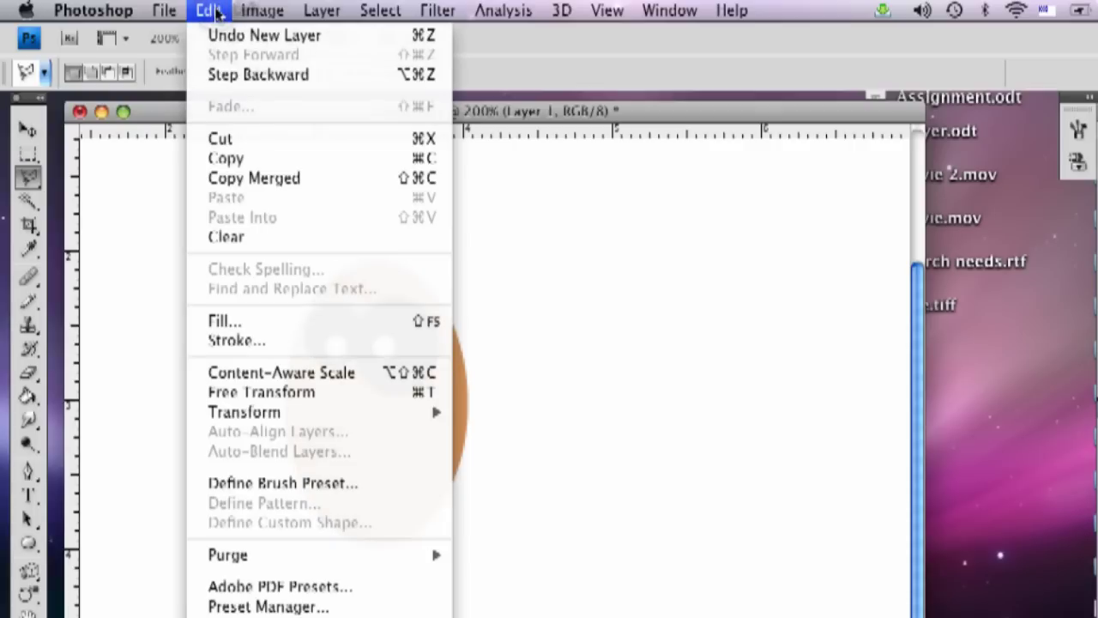
click(216, 10)
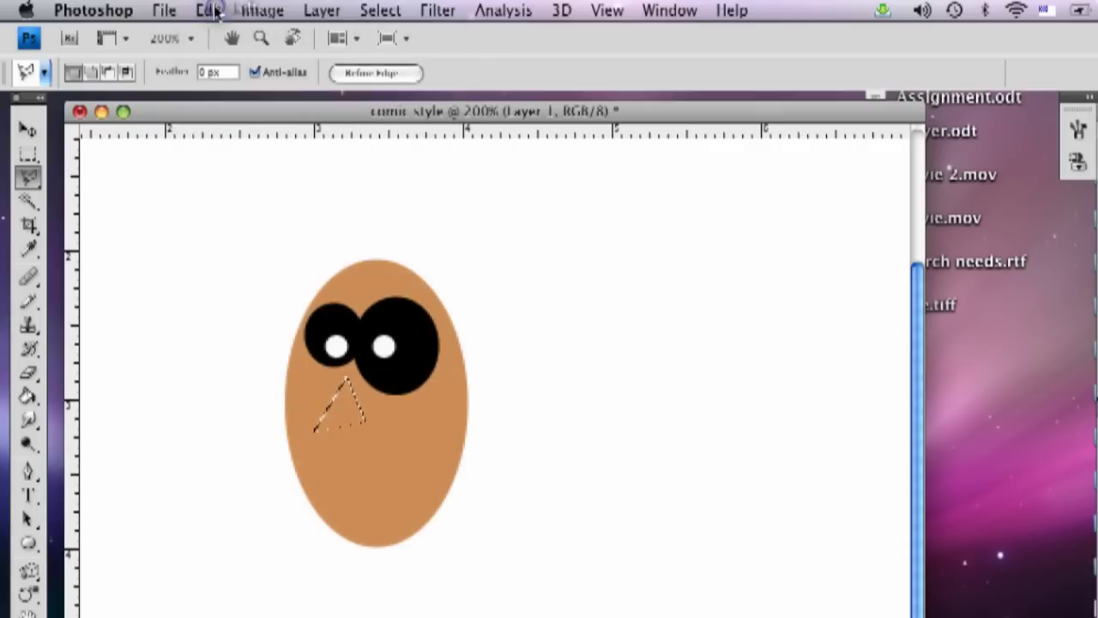
- Fill the triangle selection with white using the Paint Bucket, then deselect it
click(27, 397)
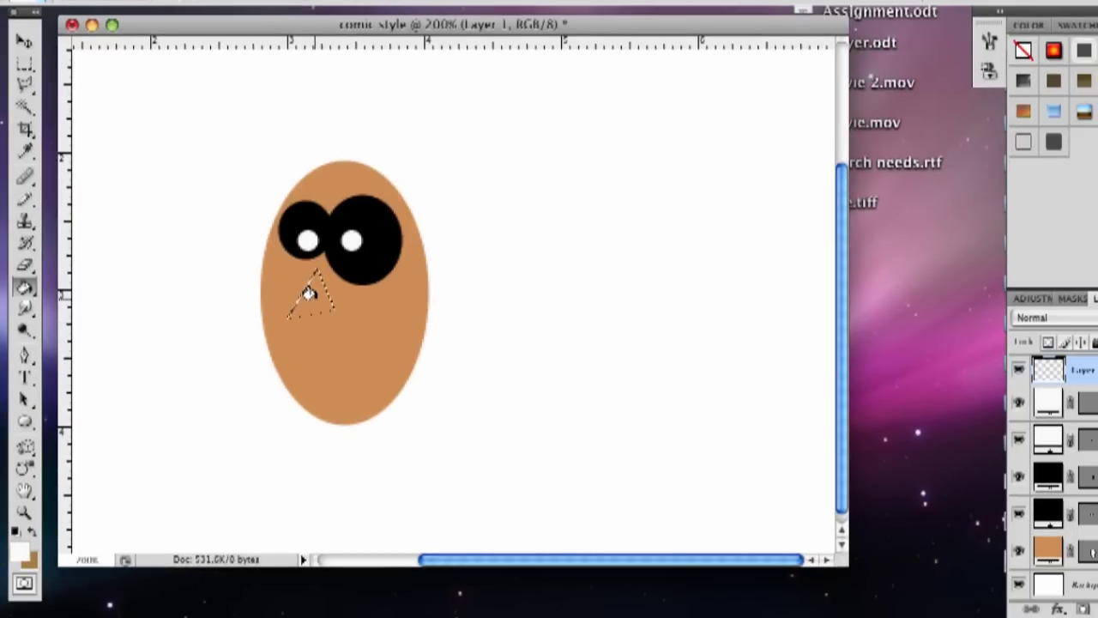
click(308, 293)
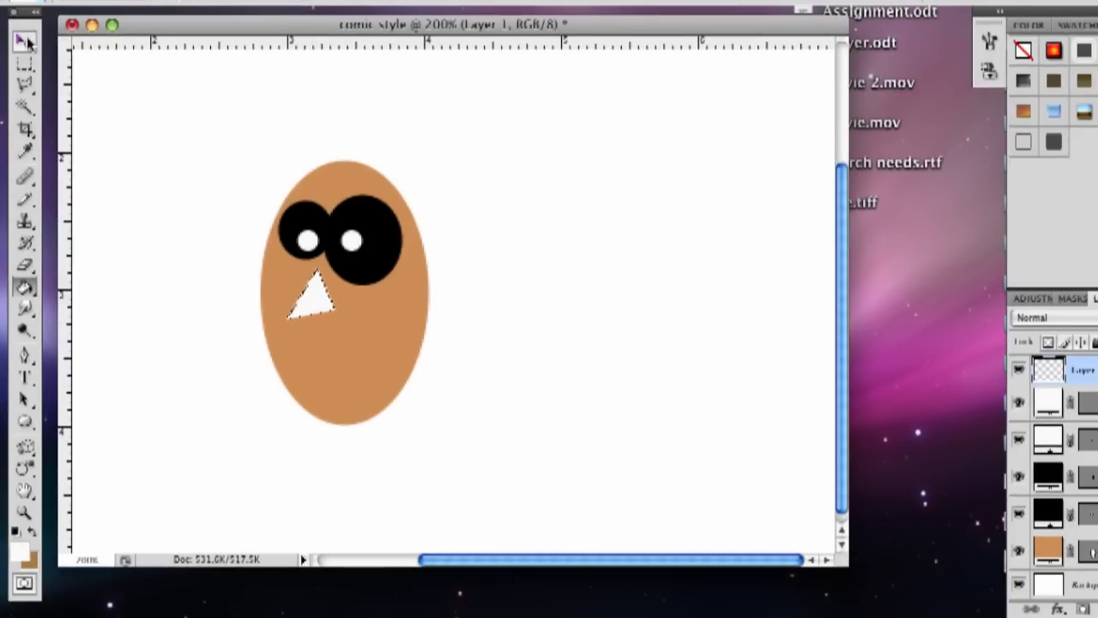
click(26, 64)
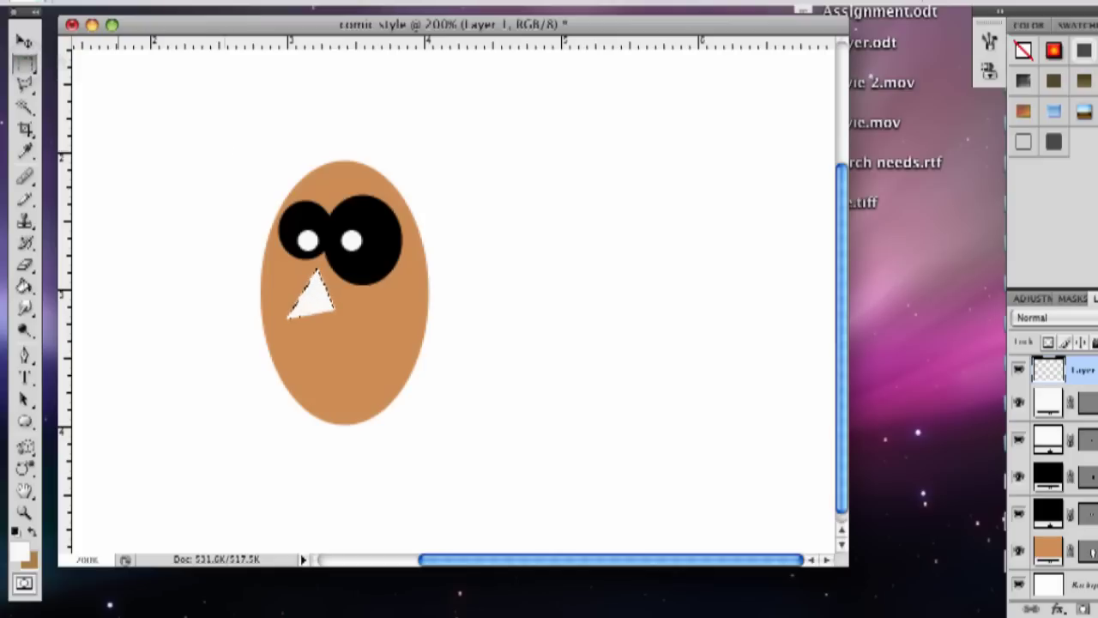
click(224, 151)
- Draw a thin, slanted smirk-shaped Lasso selection below the nose for the mouth
click(26, 357)
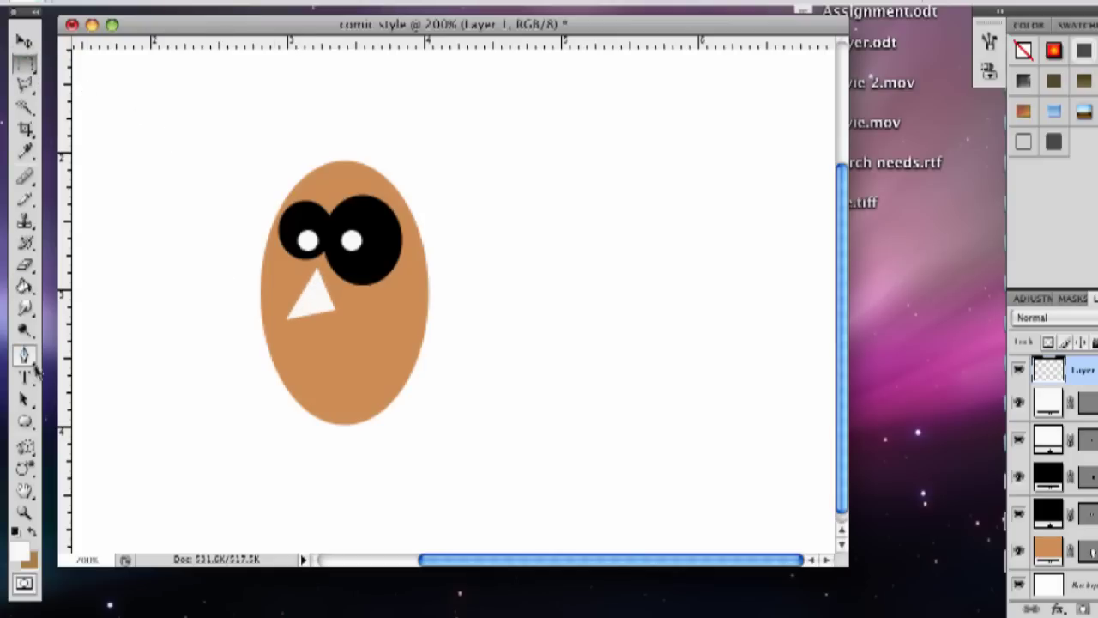
click(25, 83)
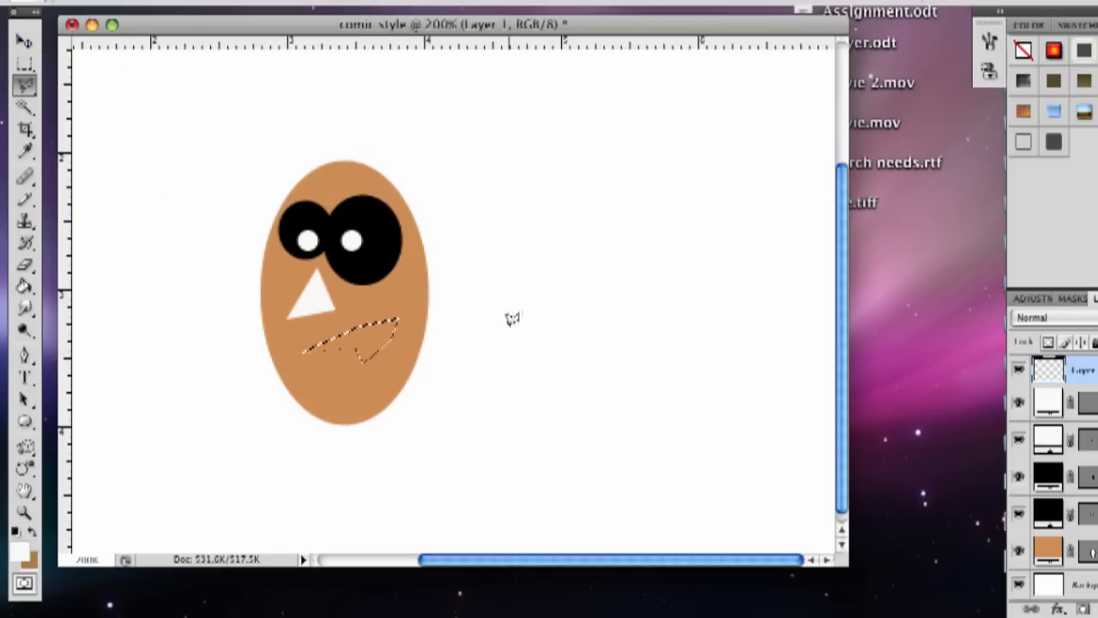
click(24, 41)
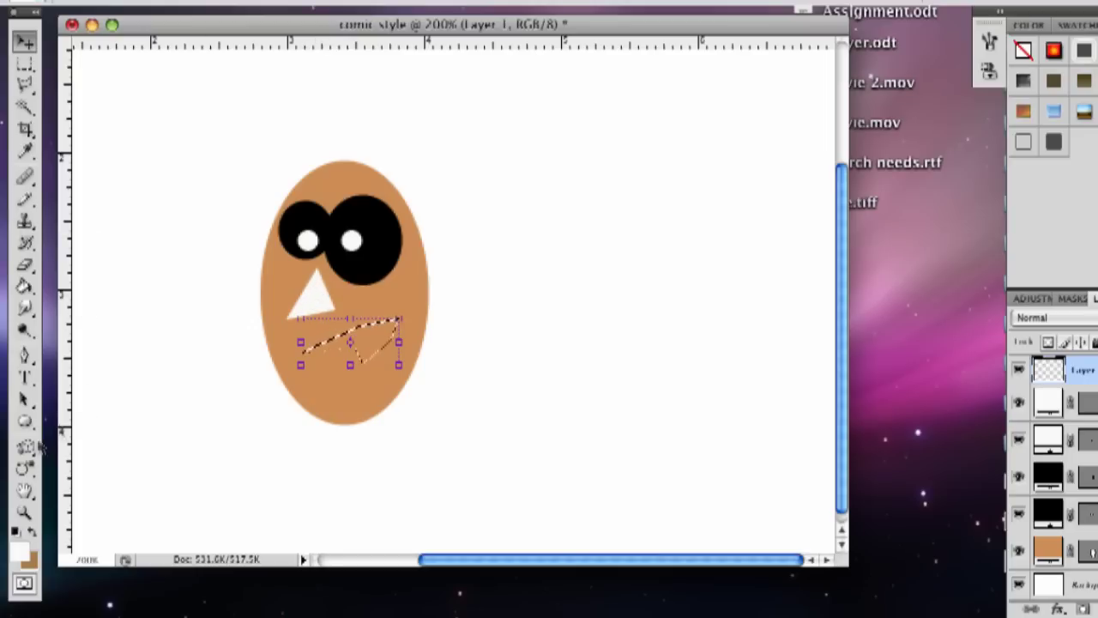
- Set the Paint Bucket's foreground colour to dark red #330d0d for the mouth
click(24, 290)
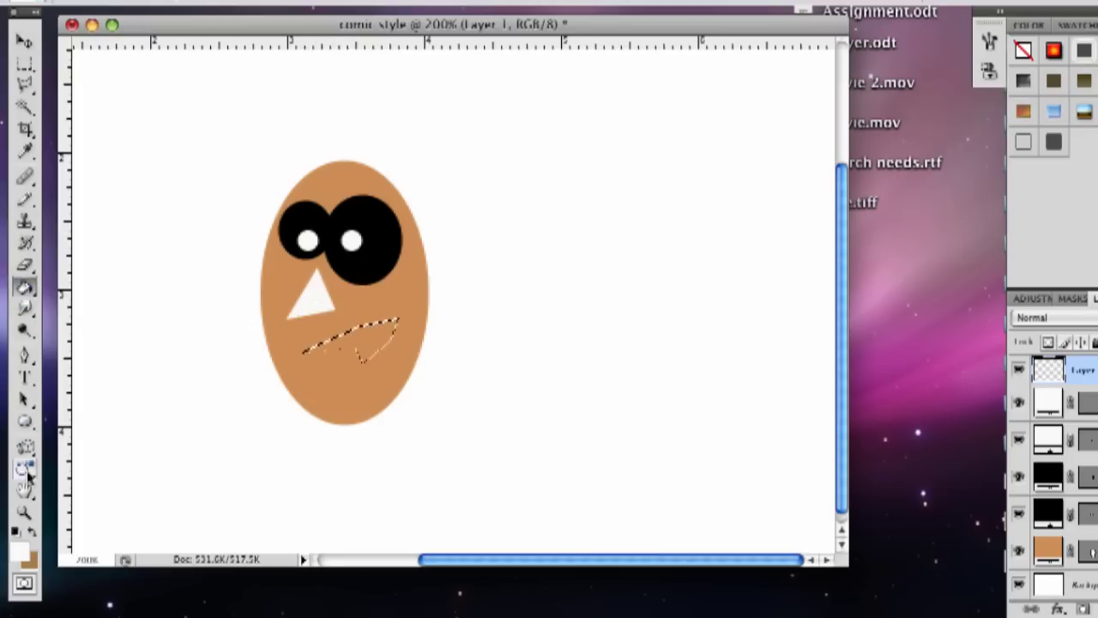
click(23, 558)
click(620, 211)
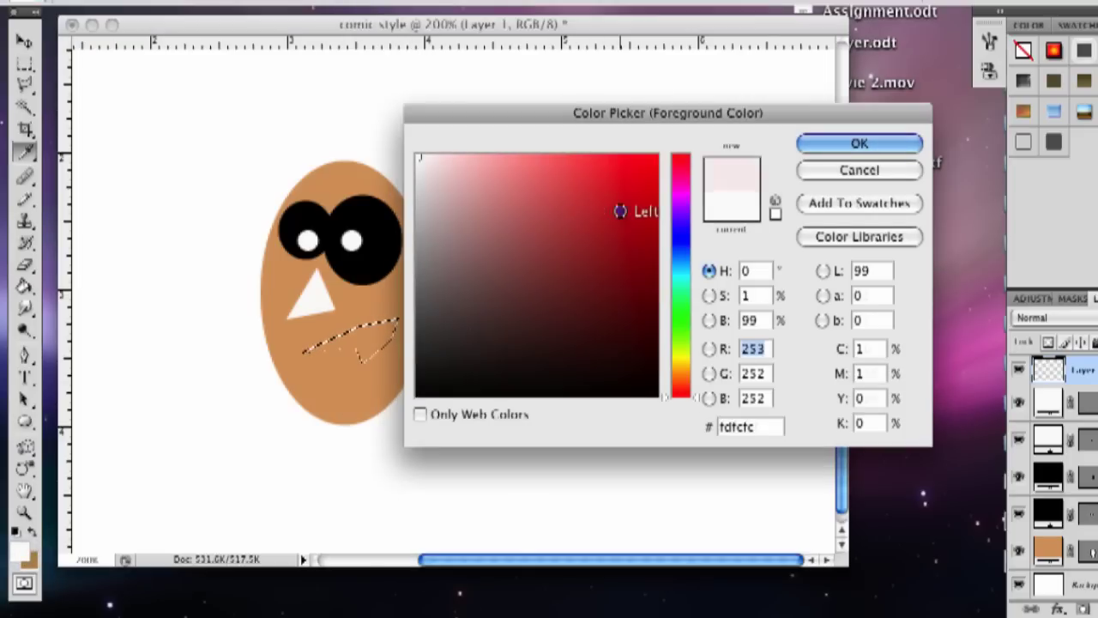
click(615, 313)
click(856, 144)
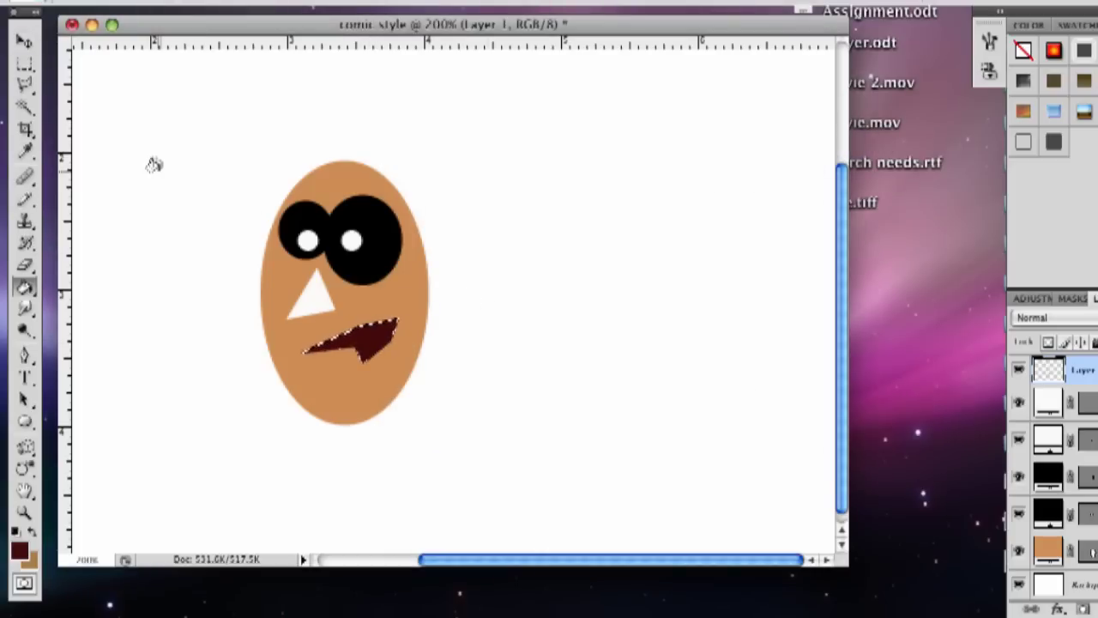
- Drop the selection around the filled mouth wedge to finish the face
click(26, 64)
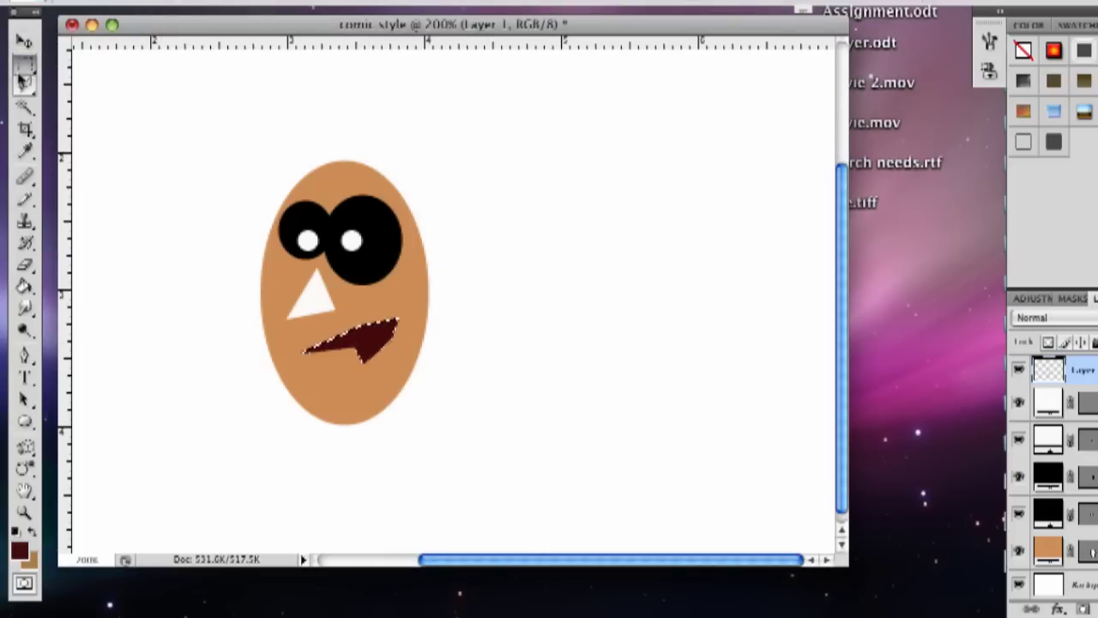
click(176, 120)
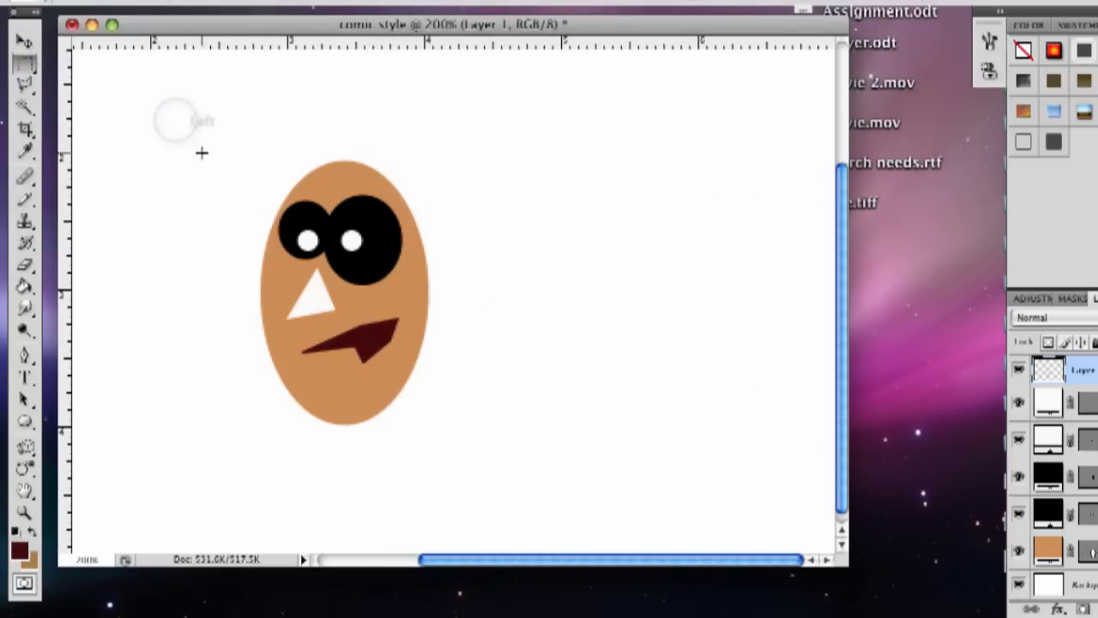
click(24, 41)
click(543, 309)
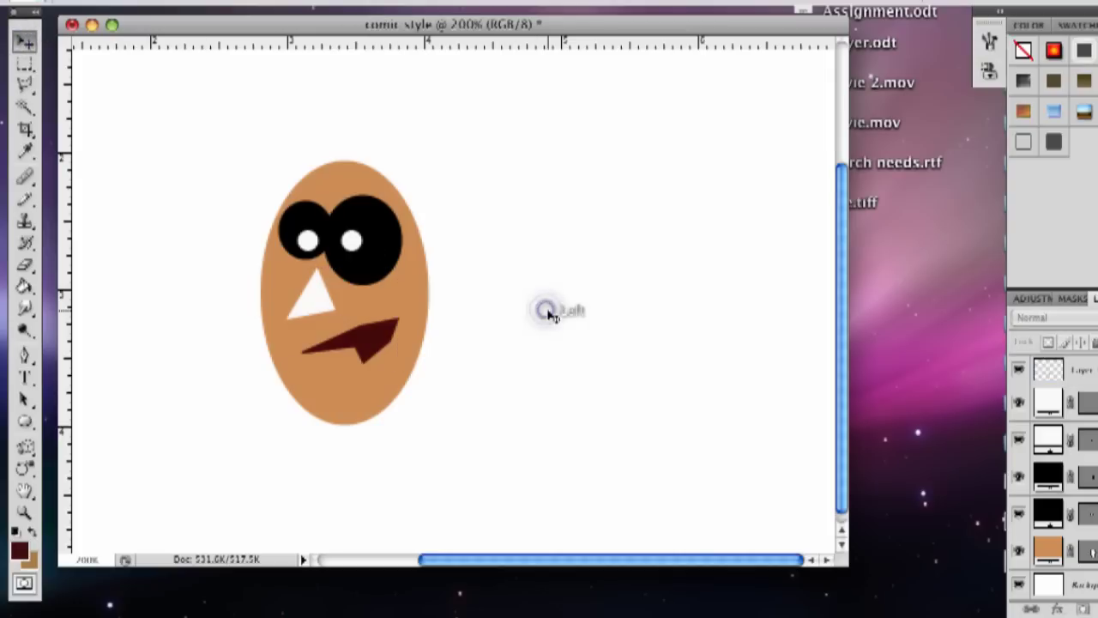
click(369, 354)
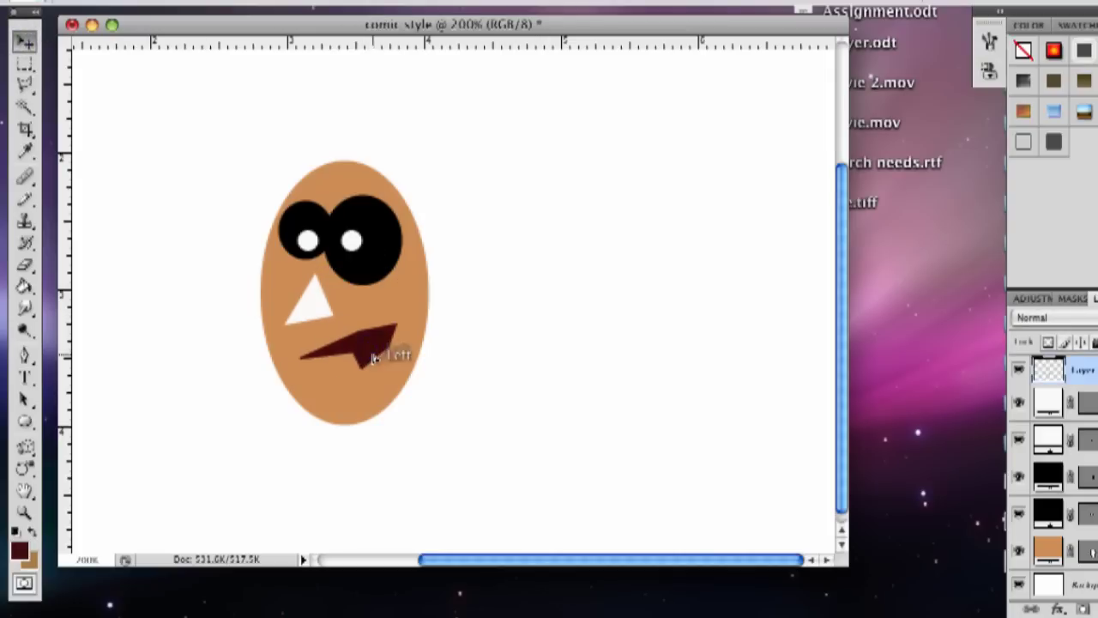
click(495, 343)
click(374, 349)
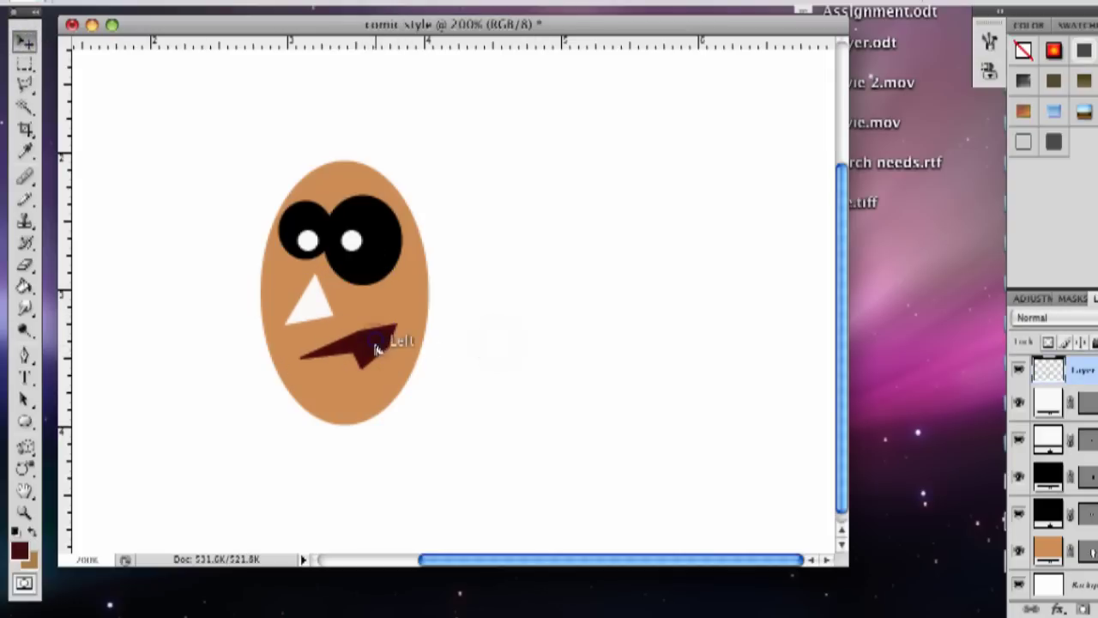